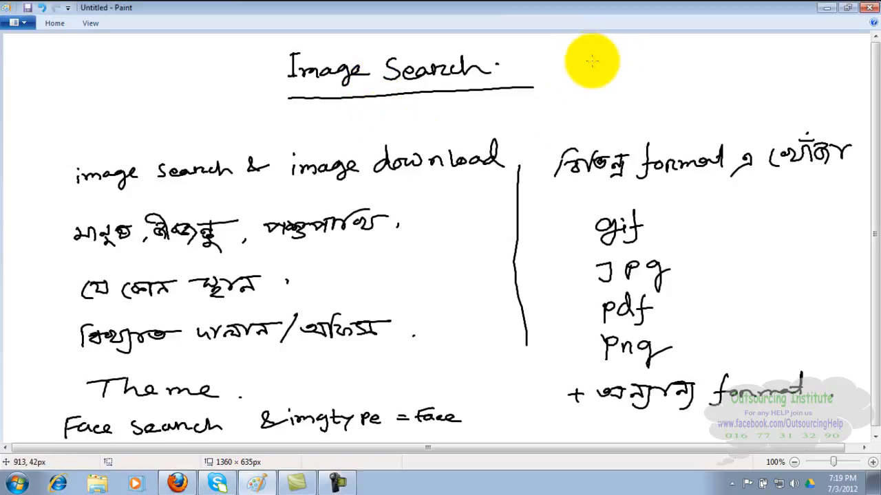
Handwrite the search engine names google, Yahoo, Bing, AOL and ask beside the Image Search title and draw a curve around them
mouse_move(605, 57)
mouse_down()
mouse_move(608, 71)
mouse_move(662, 56)
mouse_move(663, 64)
mouse_up()
mouse_move(609, 86)
mouse_down()
mouse_move(614, 79)
mouse_move(655, 88)
mouse_move(647, 95)
mouse_move(665, 89)
mouse_up()
mouse_move(617, 103)
mouse_down()
mouse_move(615, 115)
mouse_move(659, 117)
mouse_move(630, 121)
mouse_move(639, 132)
mouse_move(660, 124)
mouse_move(667, 131)
mouse_up()
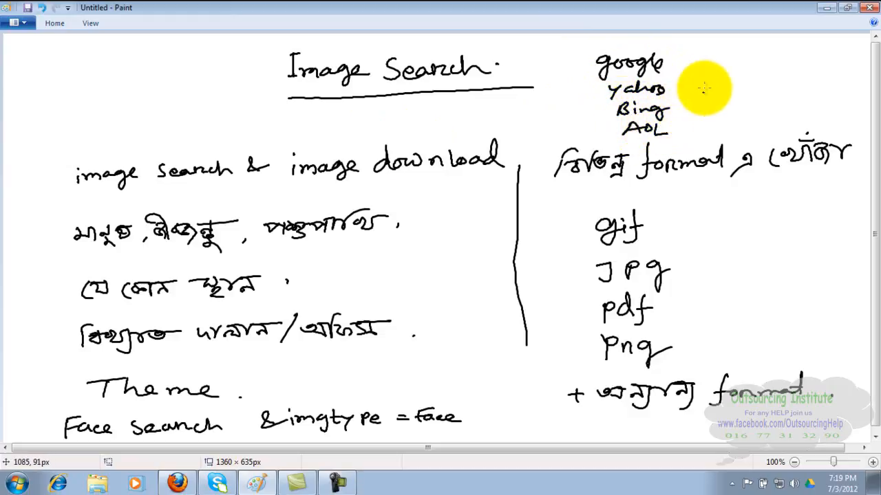
drag(698, 55, 730, 67)
click(741, 67)
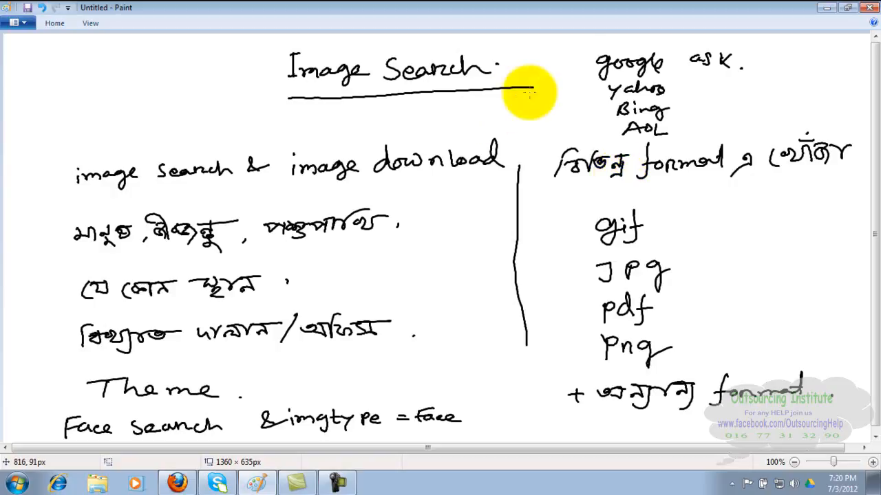
mouse_move(573, 60)
mouse_down()
mouse_move(589, 132)
mouse_move(671, 153)
mouse_move(771, 123)
mouse_up()
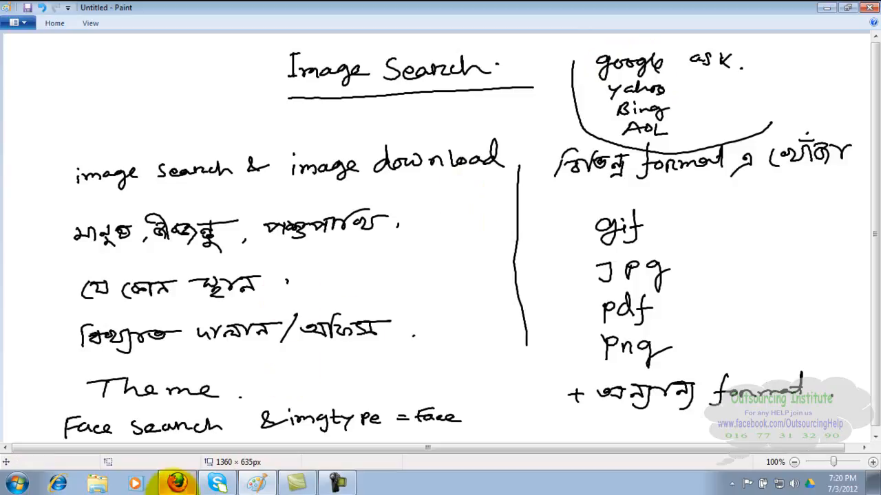
click(177, 484)
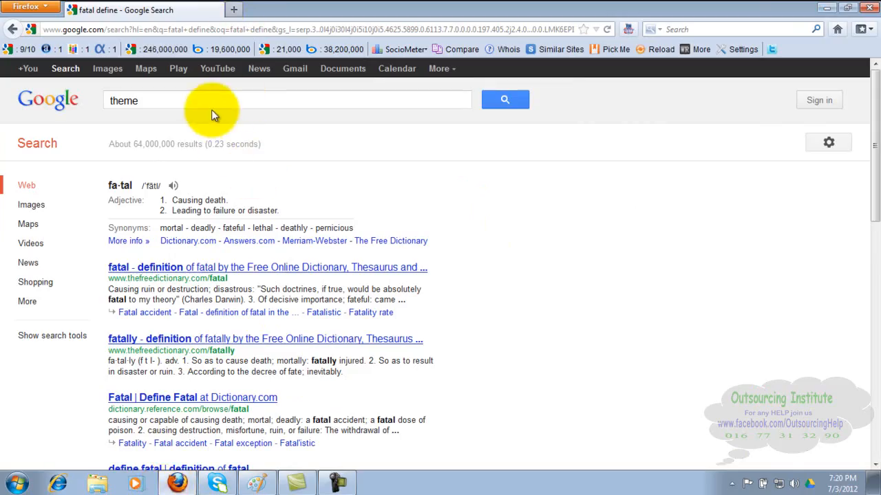
click(233, 11)
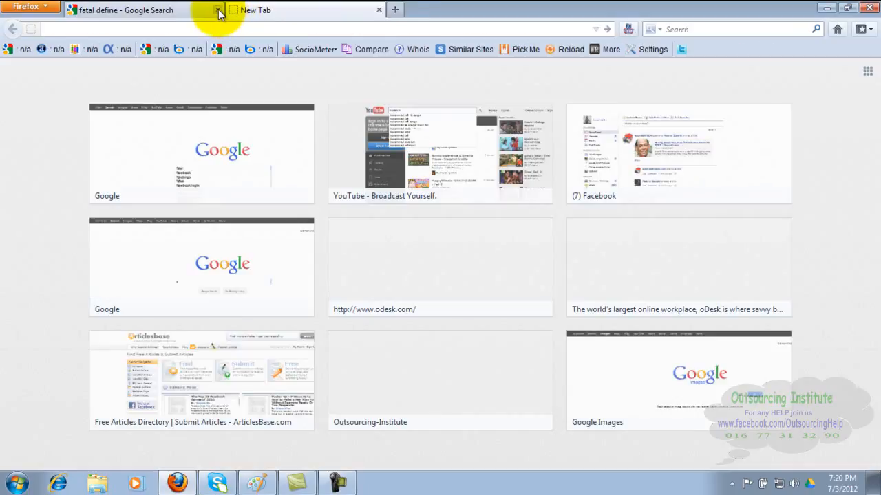
text(www)
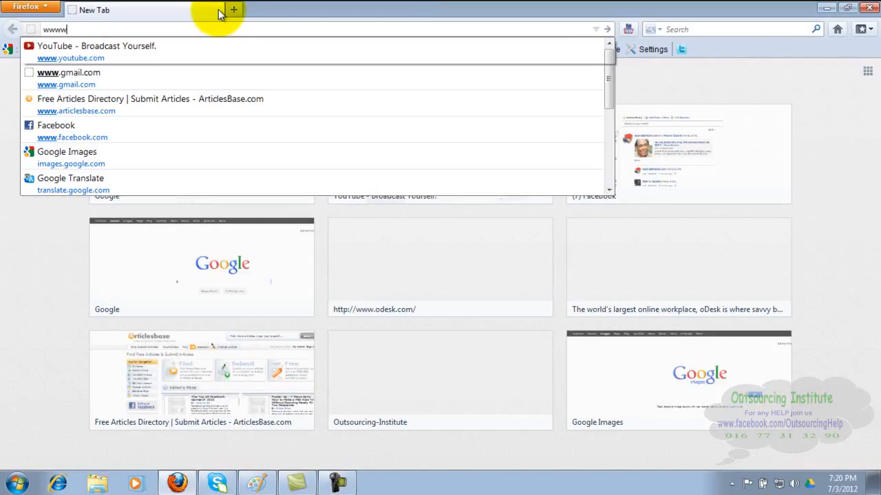
text(.google.com)
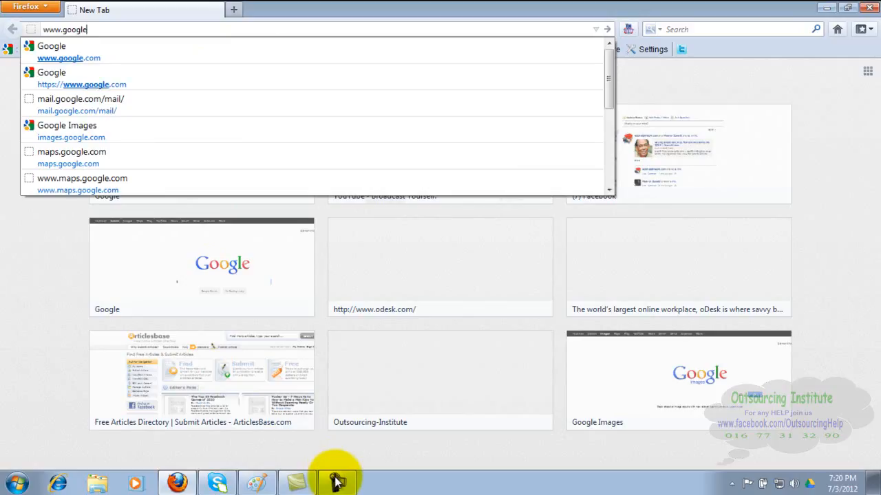
key(Return)
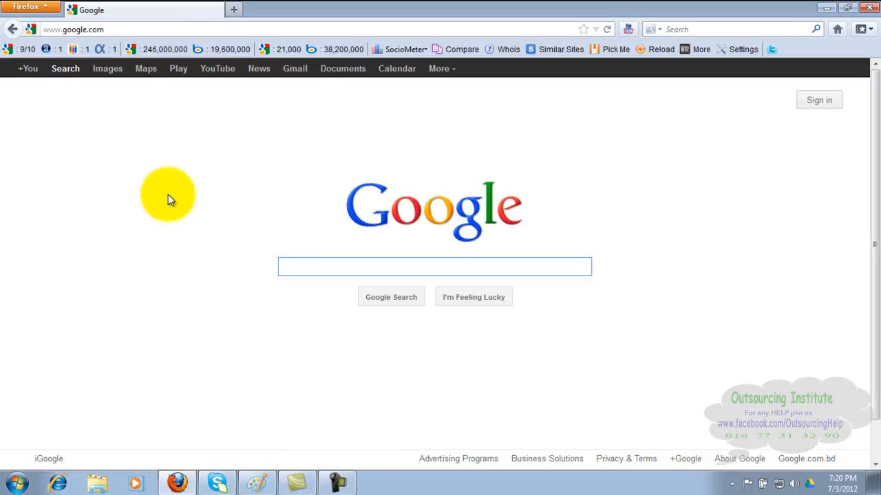
click(107, 70)
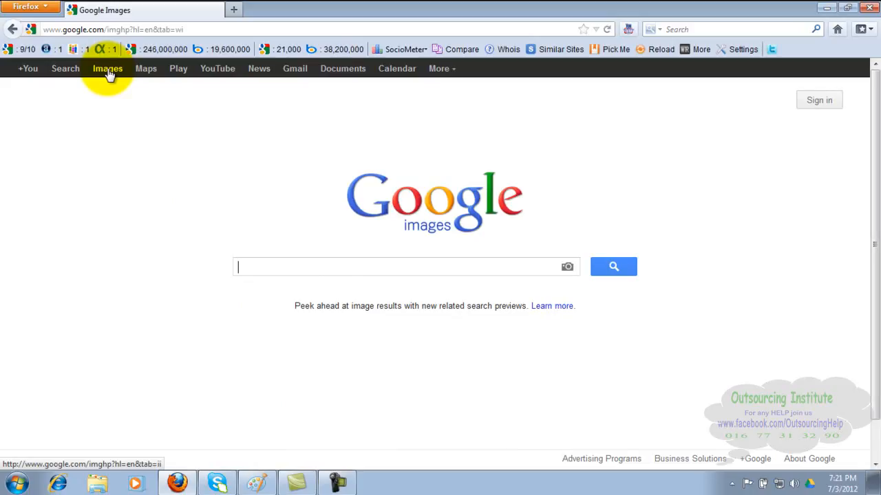
click(233, 10)
text(www.)
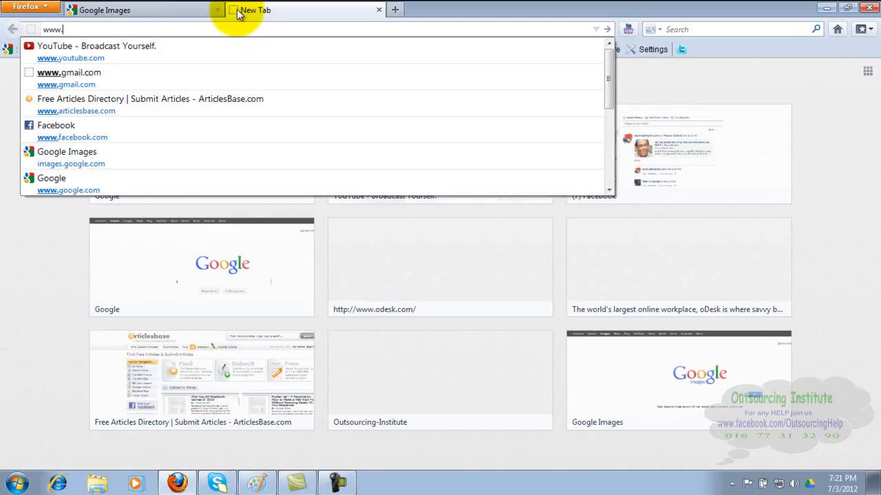
text(images.)
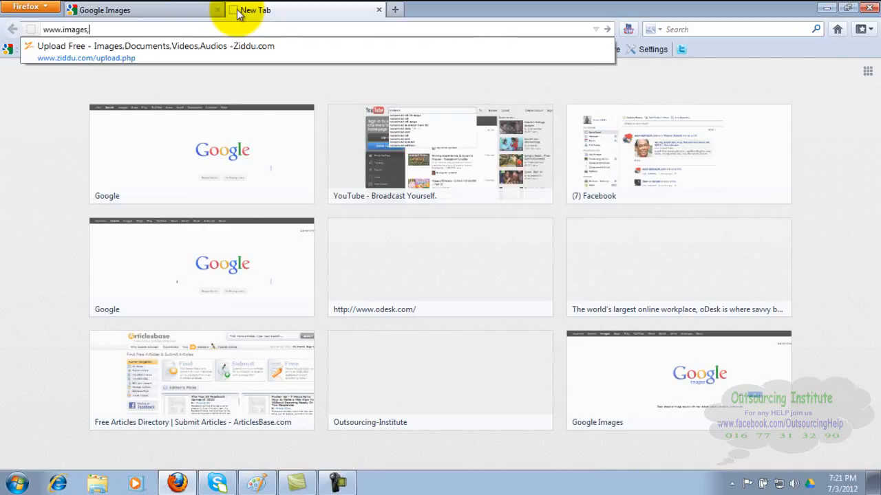
key(BackSpace)
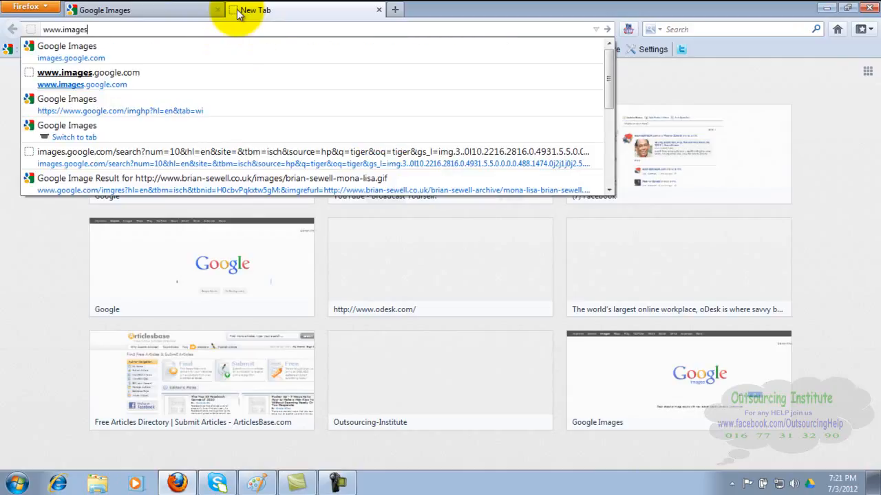
text(.)
text(googlr)
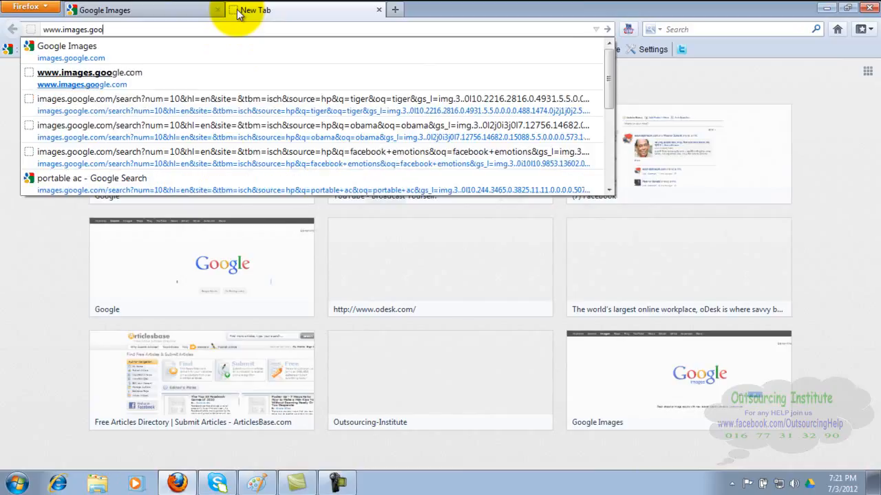
key(BackSpace)
text(e.com)
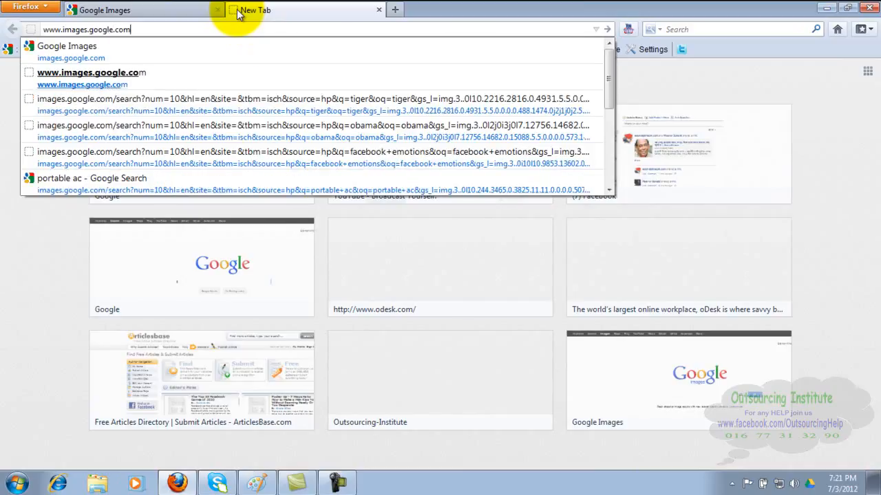
key(Return)
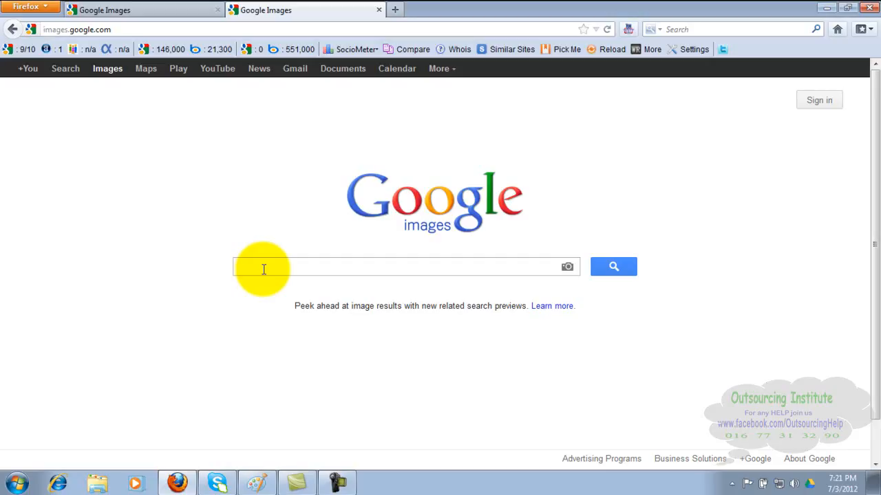
Search Google Images for "outsourcing"
text(ou)
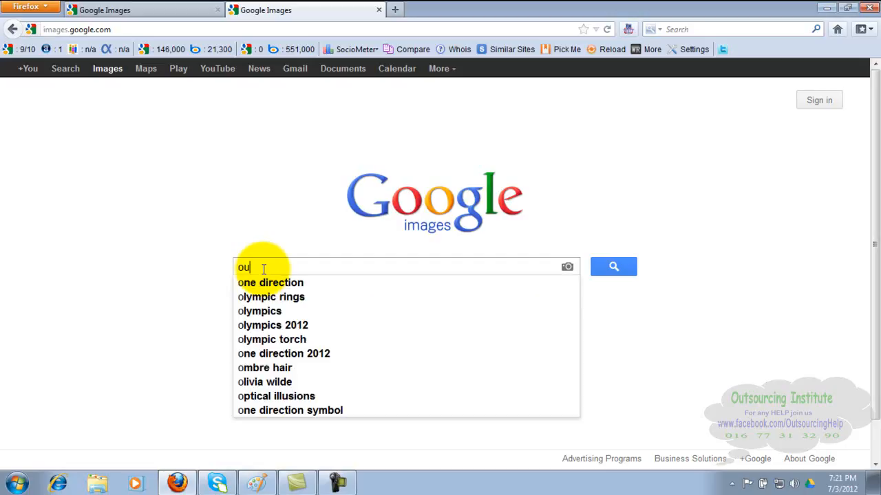
text(tsourcing)
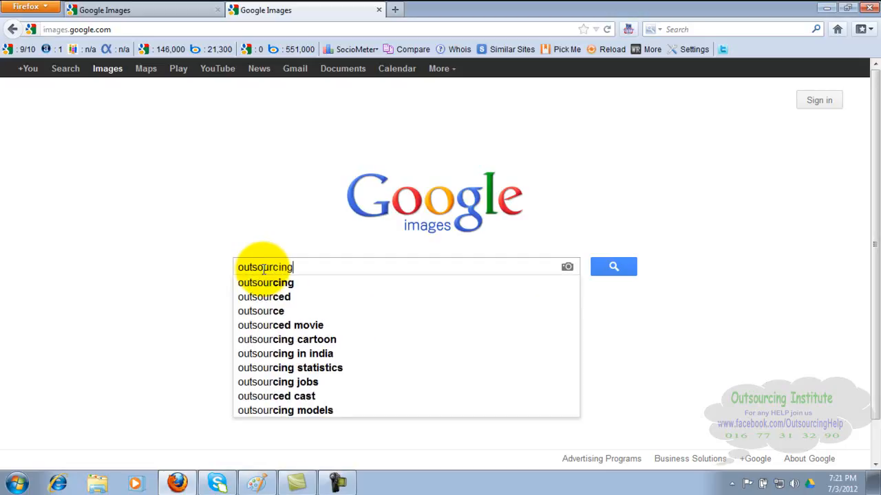
key(Return)
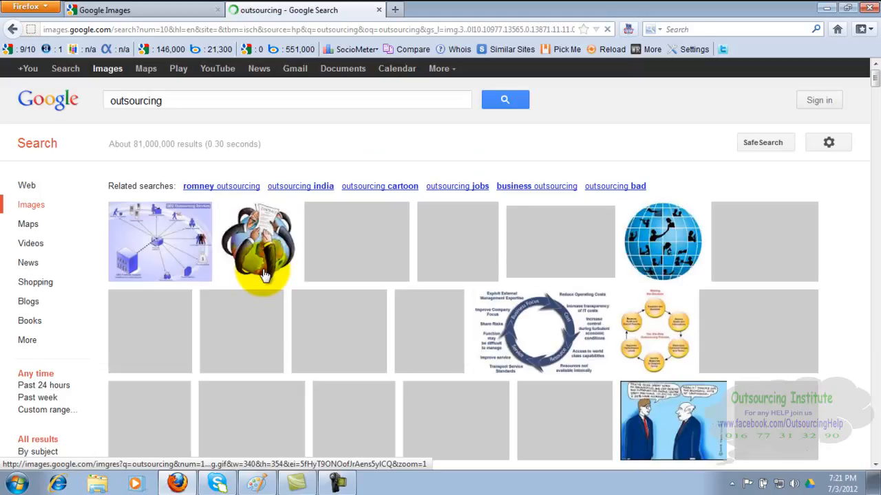
click(240, 101)
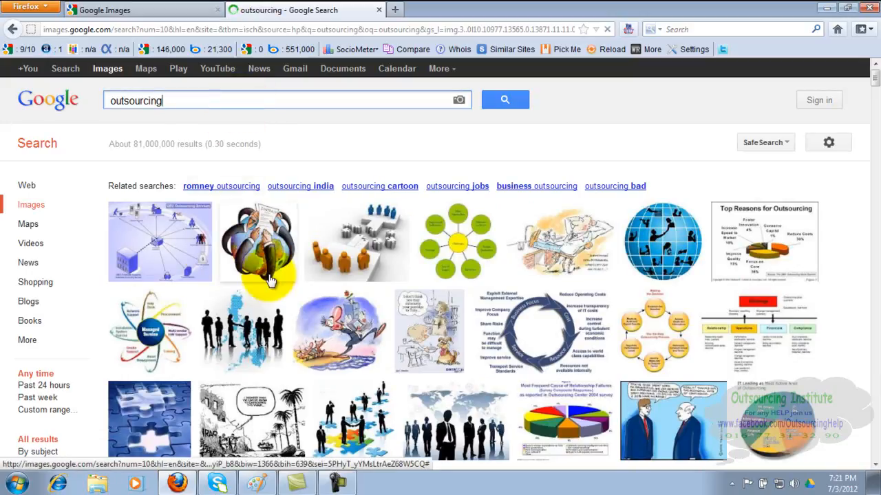
Open the welive2care.com result with business silhouettes over a blue map and show the options available for the image
mouse_move(236, 335)
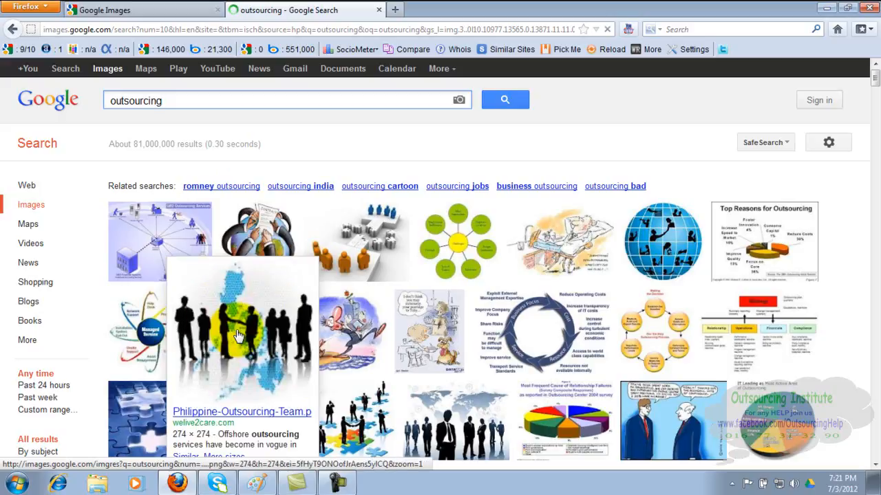
click(242, 335)
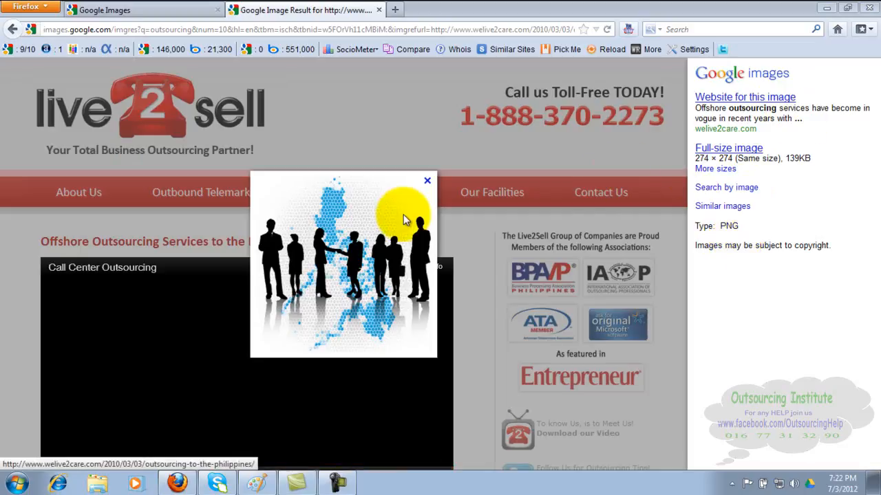
right_click(319, 233)
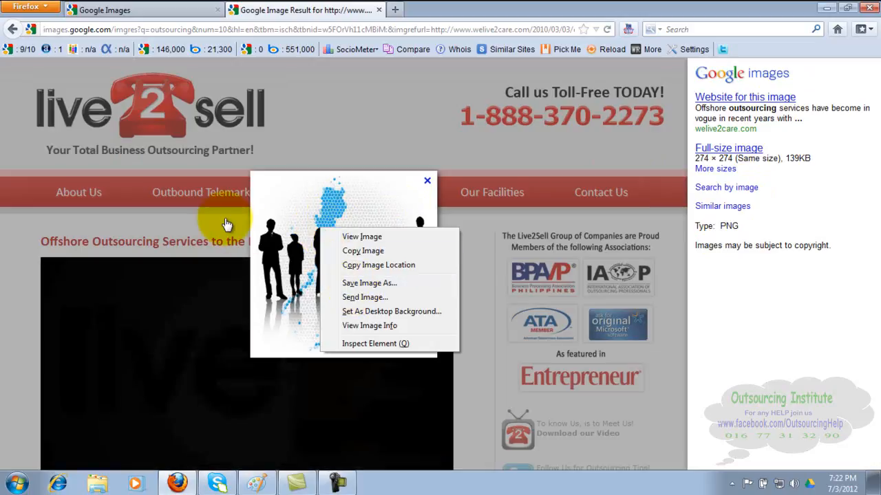
Return to the Google Images start page and search for "outsourcing in bangladesh"
click(12, 29)
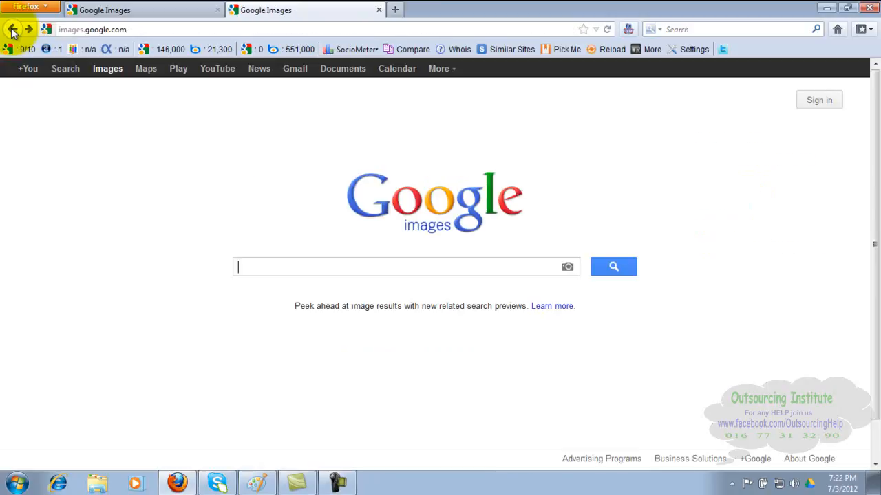
text(outsourcing in bang)
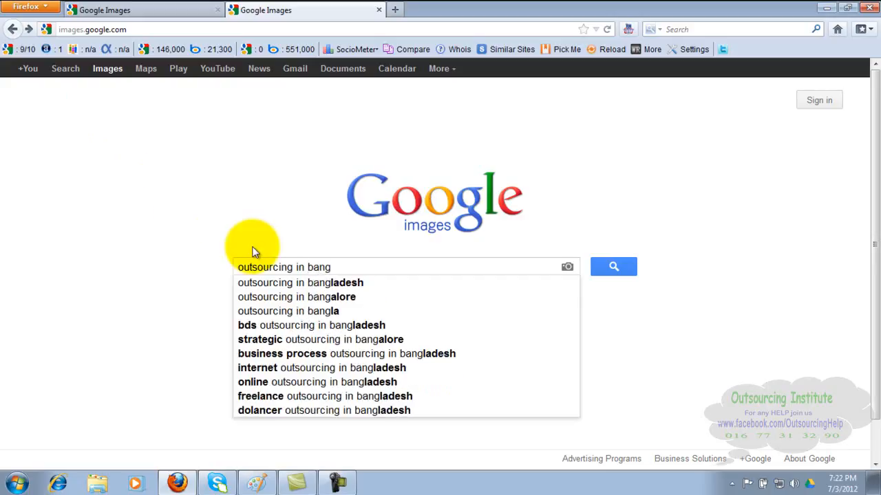
click(311, 283)
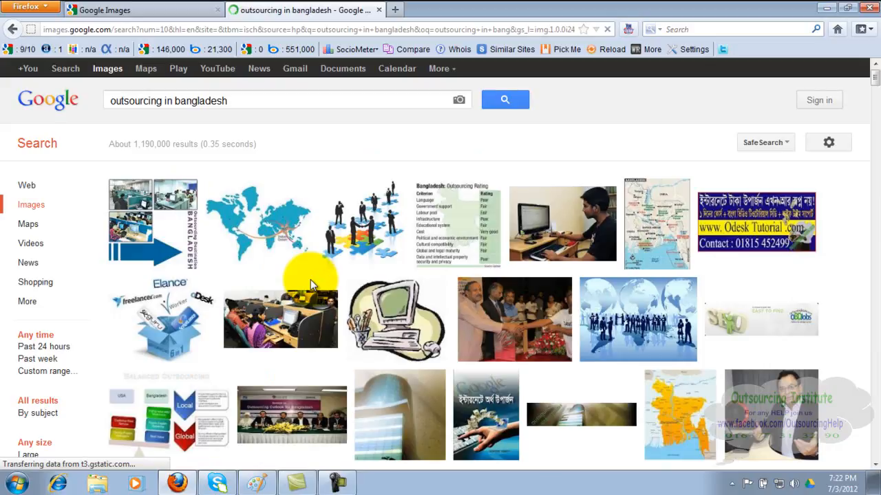
Preview several image results and open the thedailystar.net photo of the man in a dark suit beside a laptop
mouse_move(414, 401)
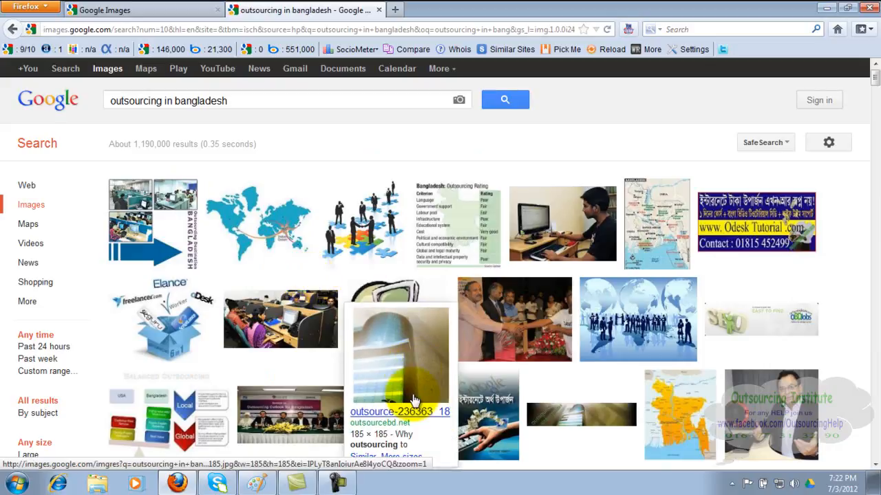
mouse_move(594, 349)
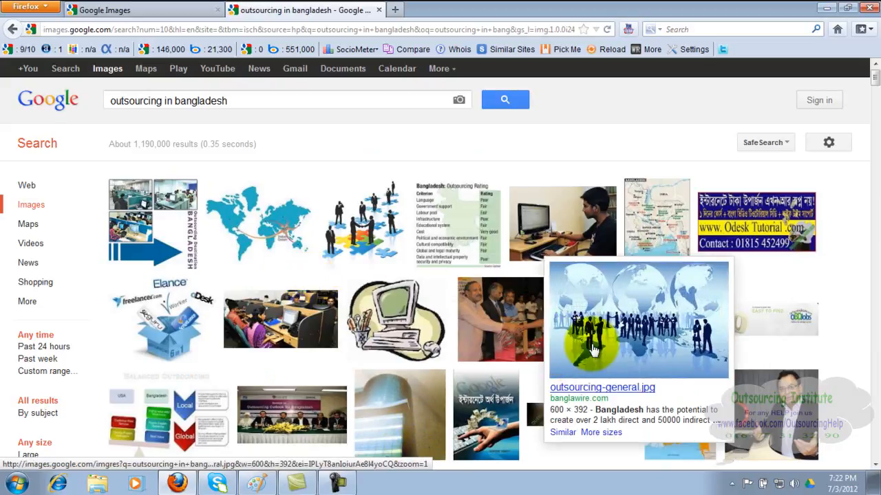
mouse_move(562, 231)
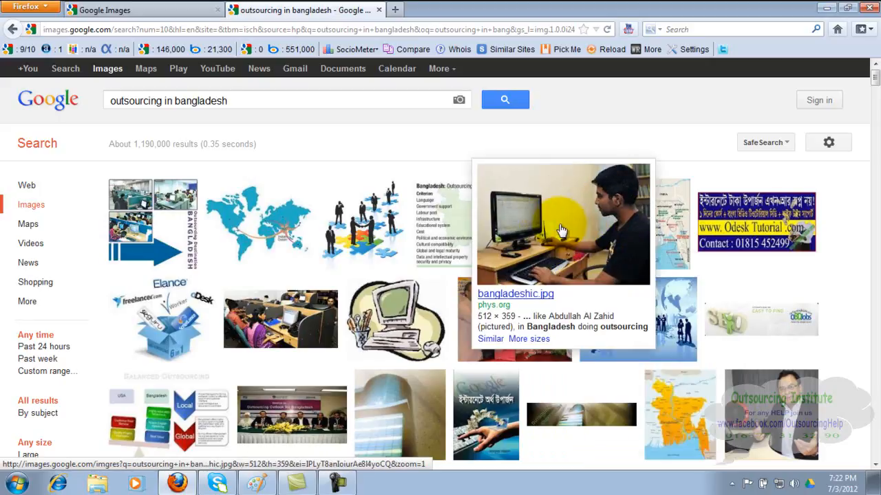
mouse_move(767, 341)
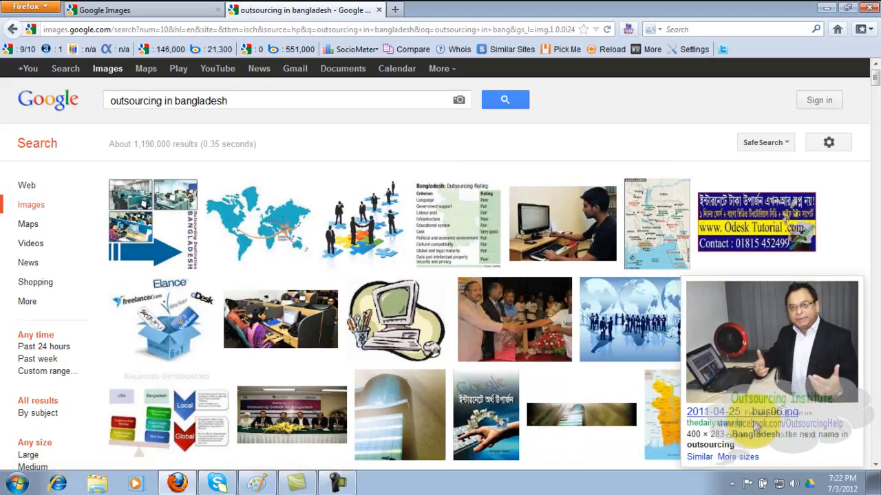
click(767, 340)
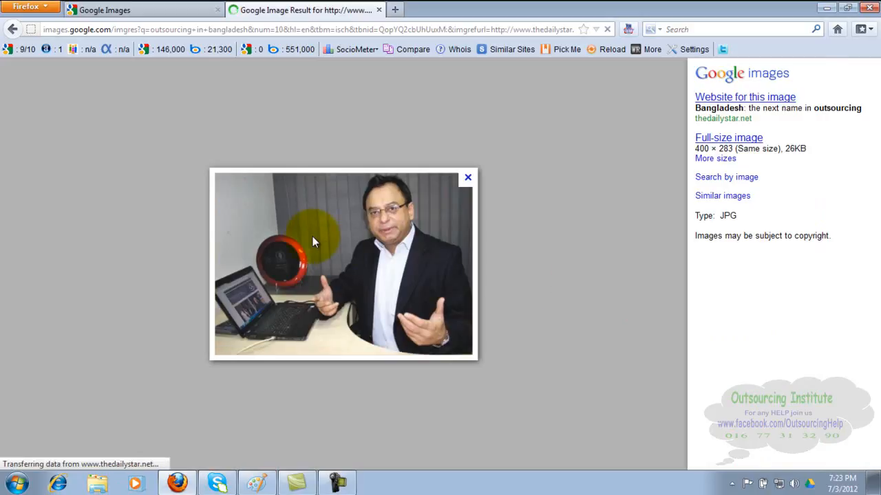
Save the photo of the man in the dark suit as "outsourcing" in the Pictures library and close the download list
right_click(313, 237)
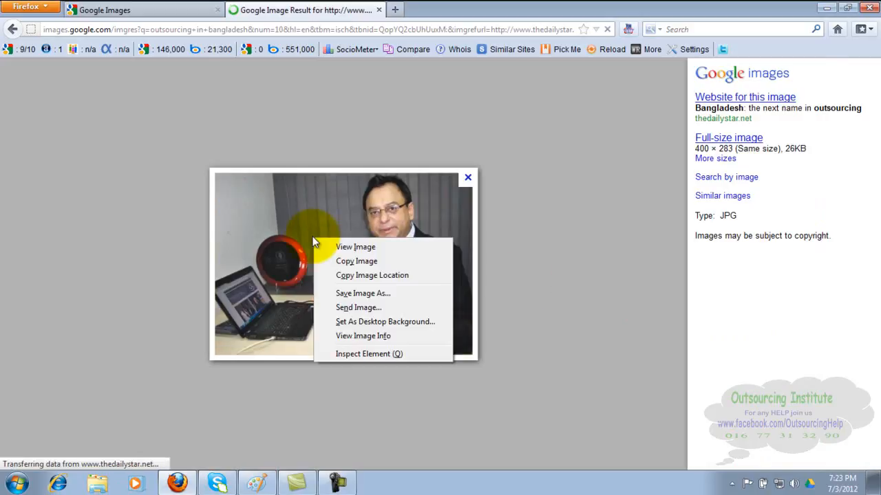
click(369, 294)
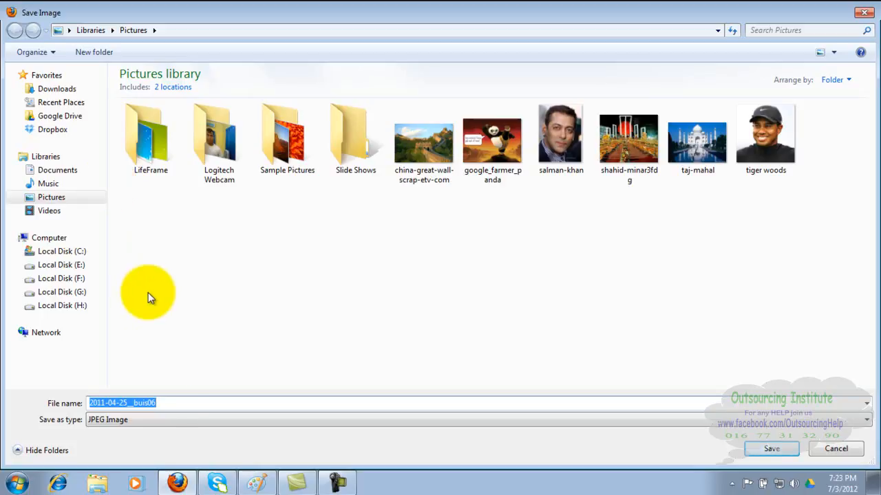
click(58, 172)
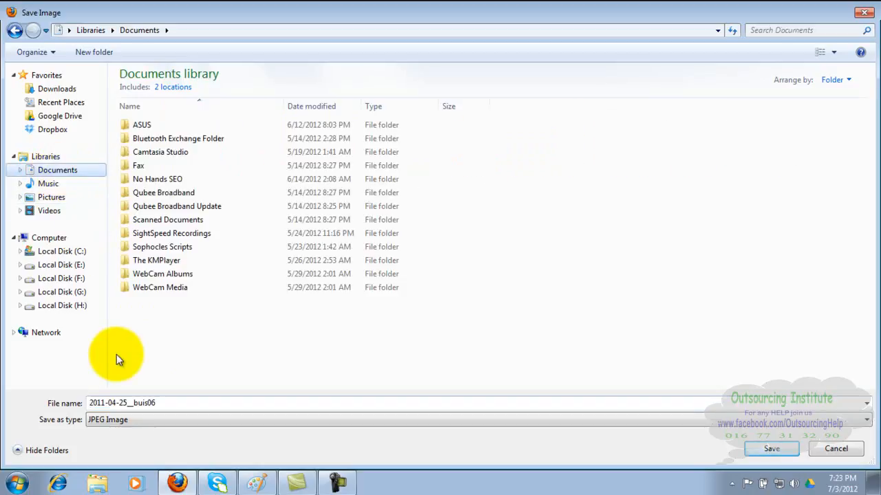
click(59, 199)
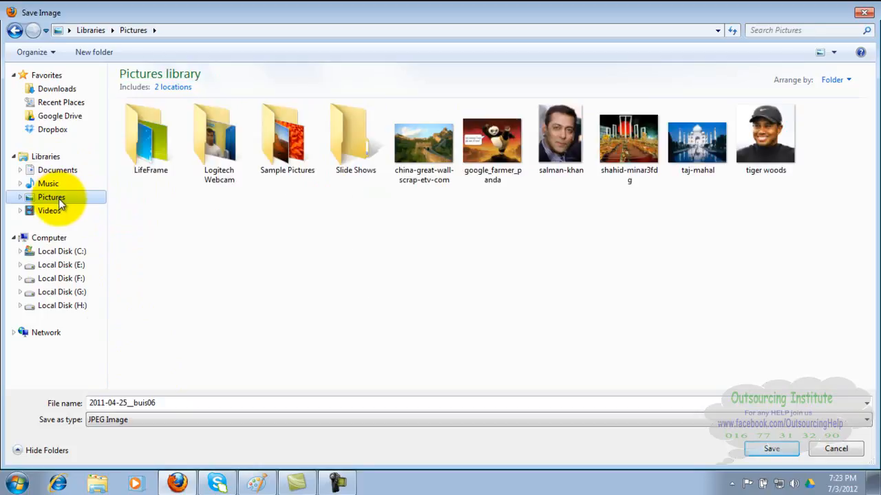
click(173, 404)
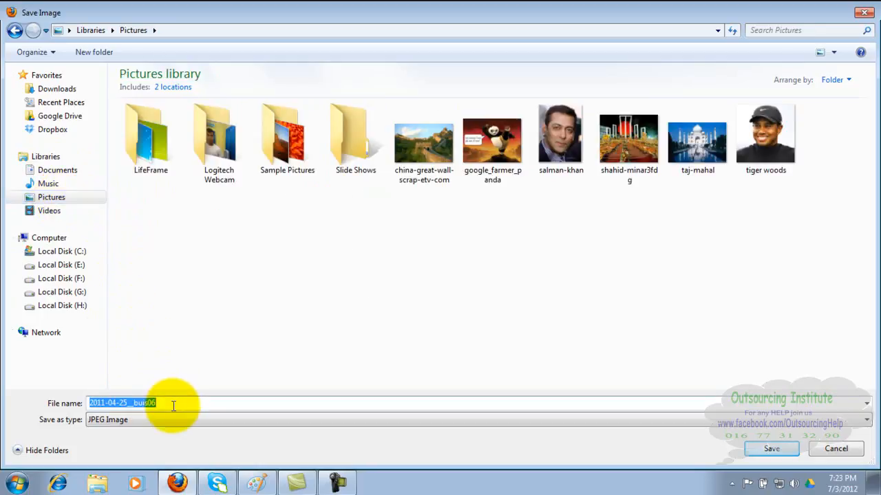
text(outsourcing)
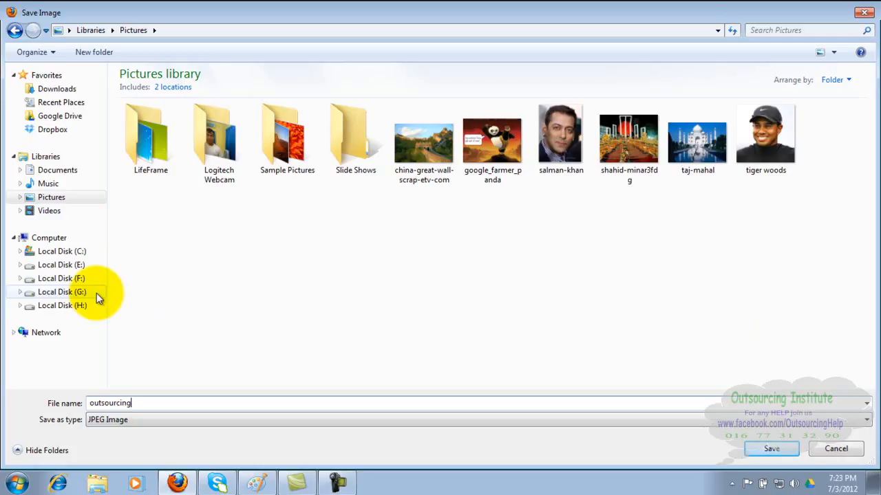
click(760, 449)
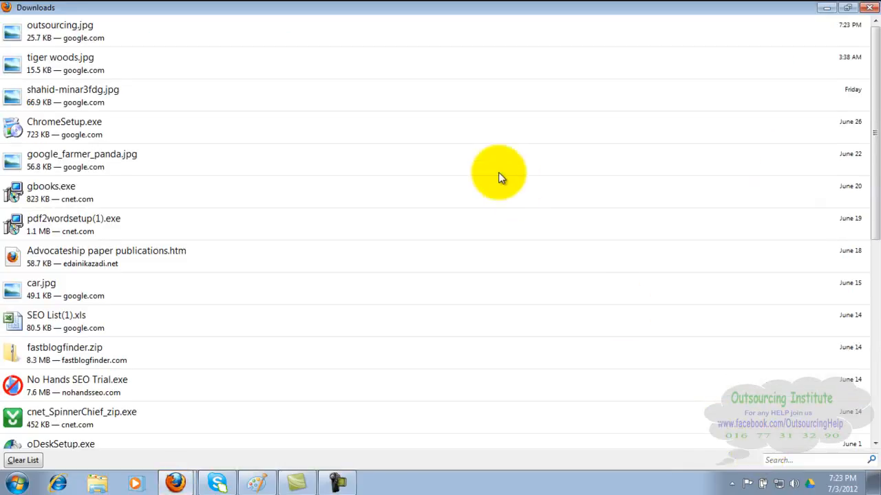
click(865, 6)
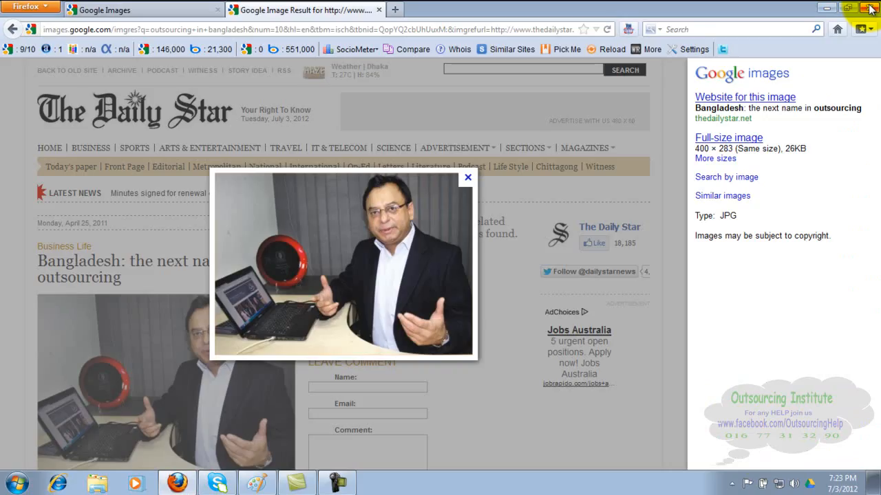
Open the saved outsourcing picture from the computer's Pictures library to check it, and close the viewer and folder
click(832, 9)
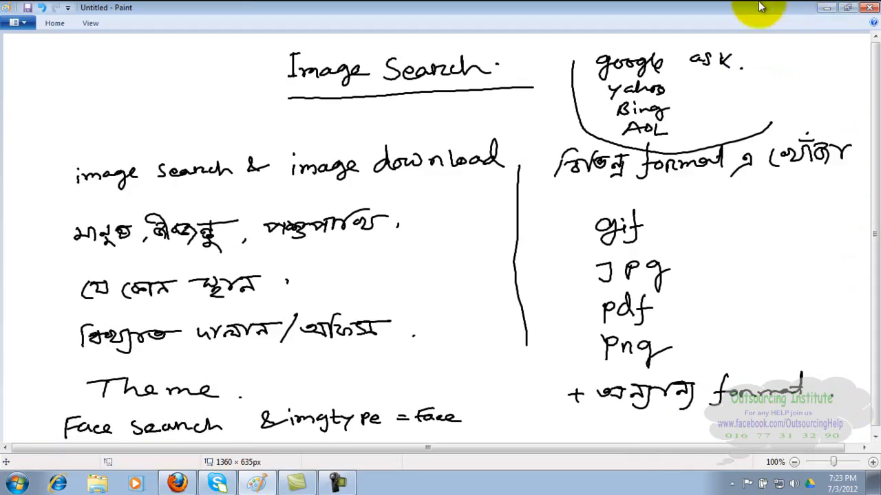
click(827, 8)
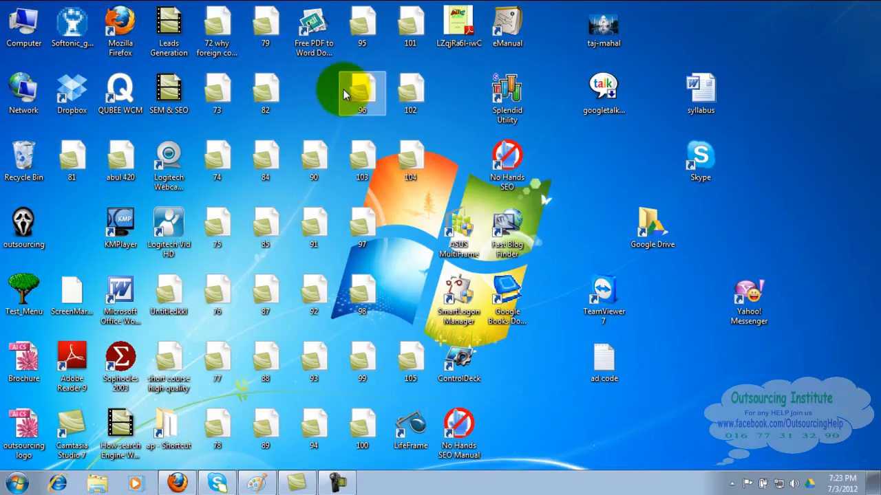
double_click(23, 17)
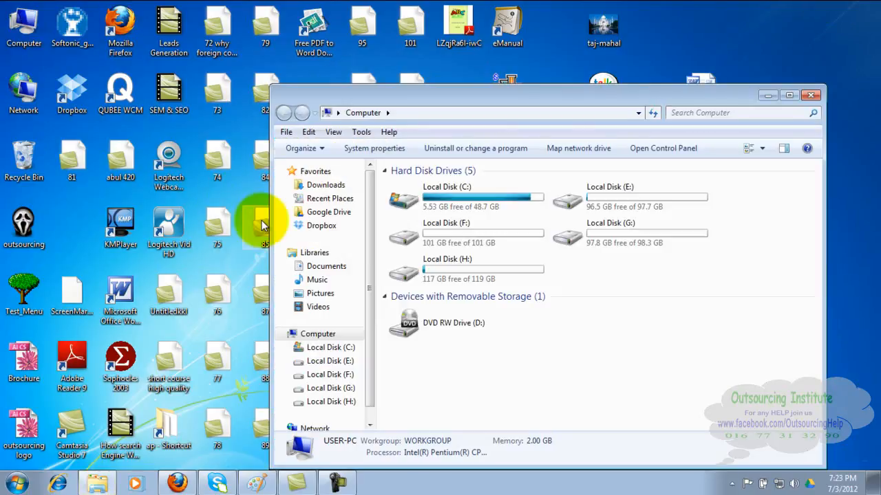
click(321, 293)
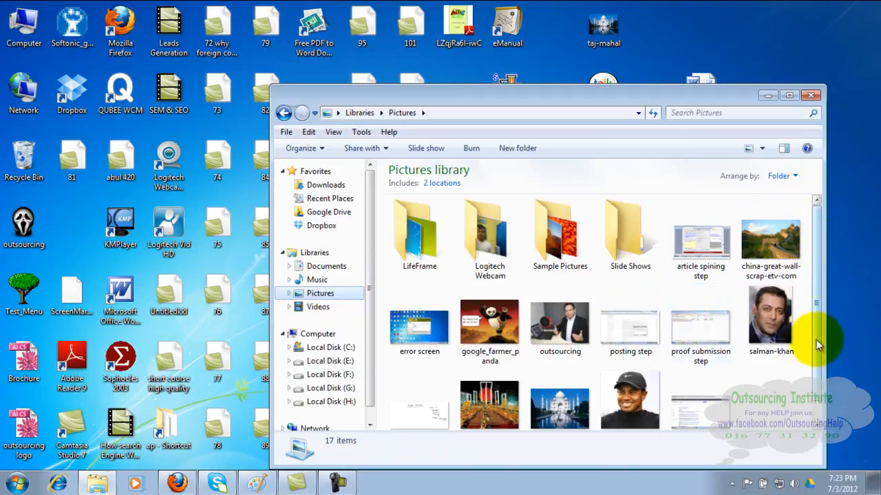
double_click(548, 324)
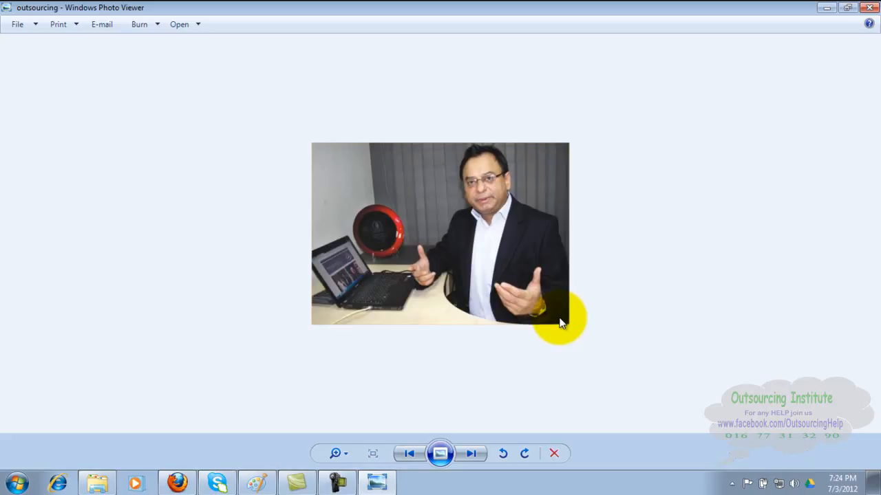
click(869, 8)
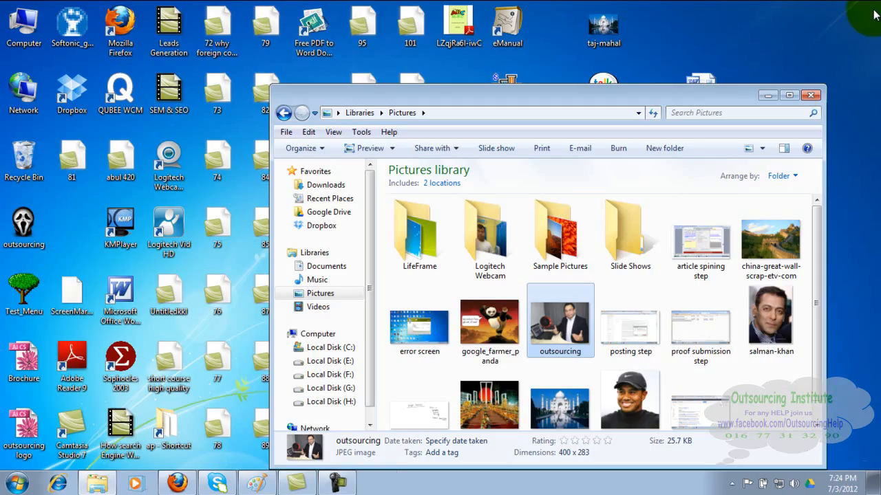
click(813, 95)
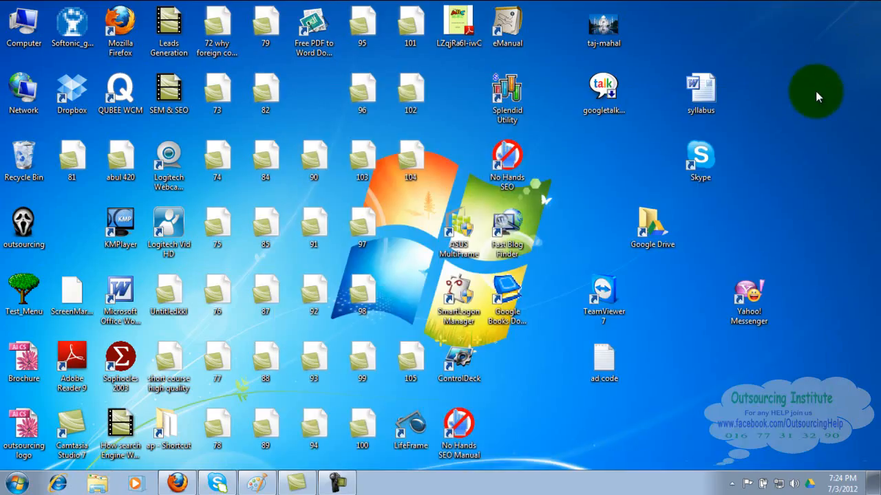
Return to Firefox to dismiss the photo preview, and switch to the Image Search notes in Paint
click(182, 484)
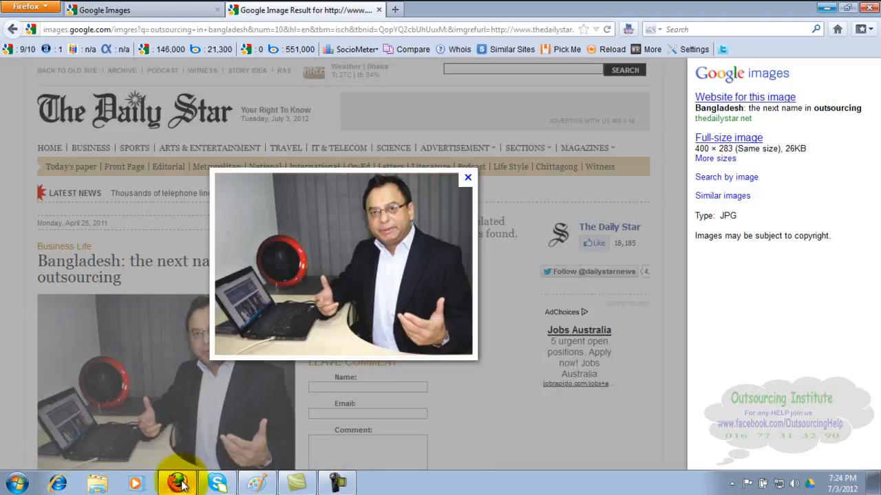
click(468, 178)
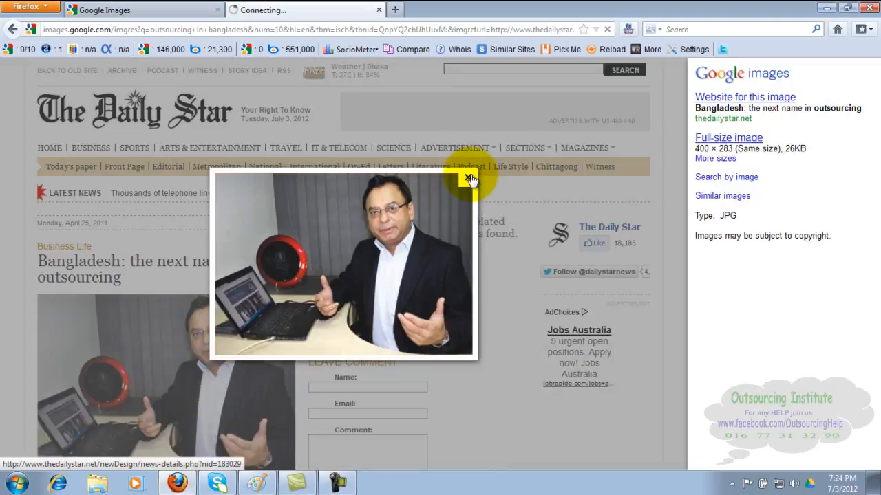
click(255, 484)
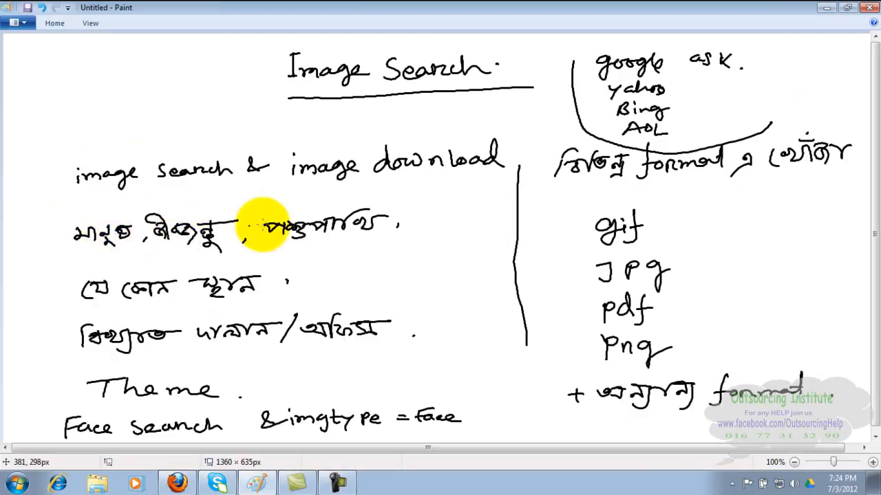
Switch back to the Google Images page in Firefox, search for "sachin" and look through the image results
click(178, 483)
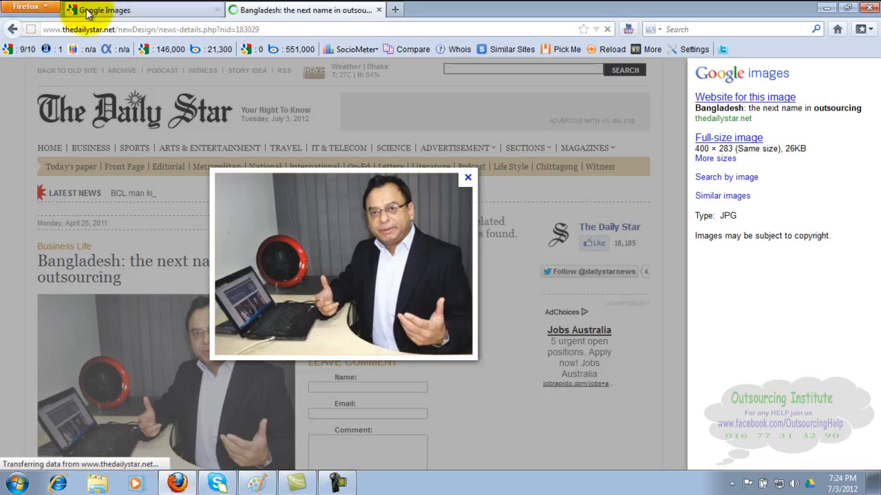
click(89, 11)
text(sachin)
key(Return)
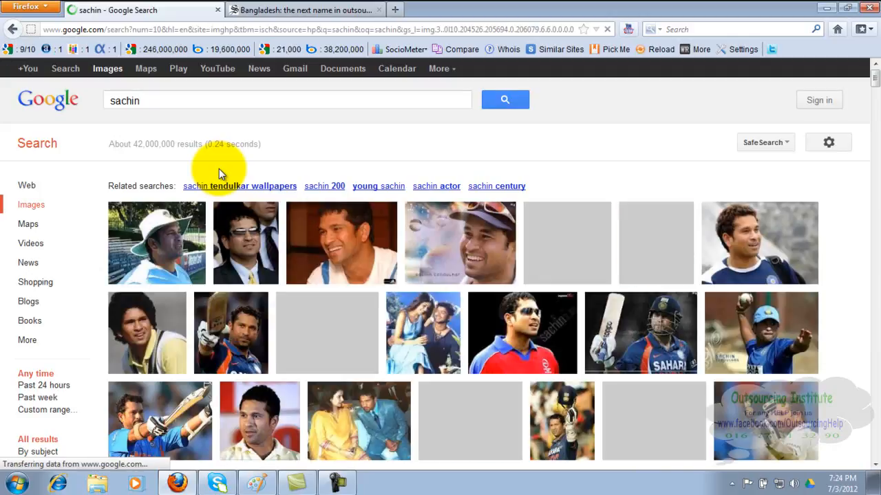
click(236, 95)
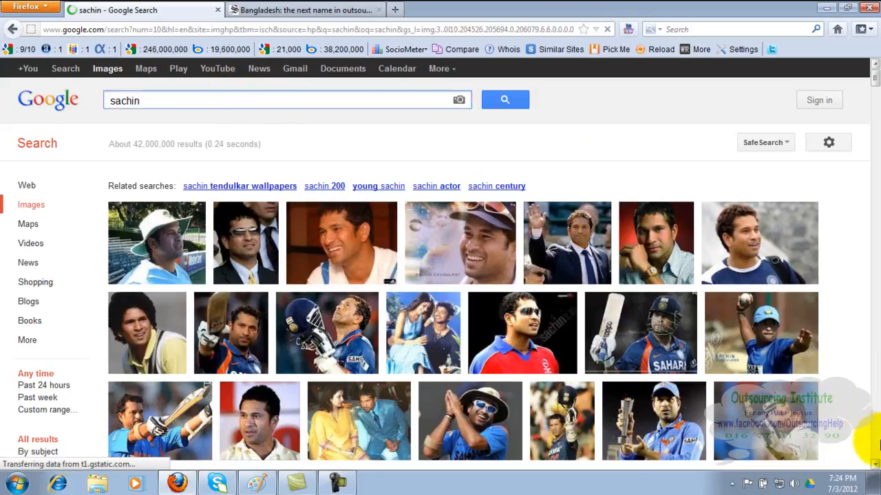
click(876, 444)
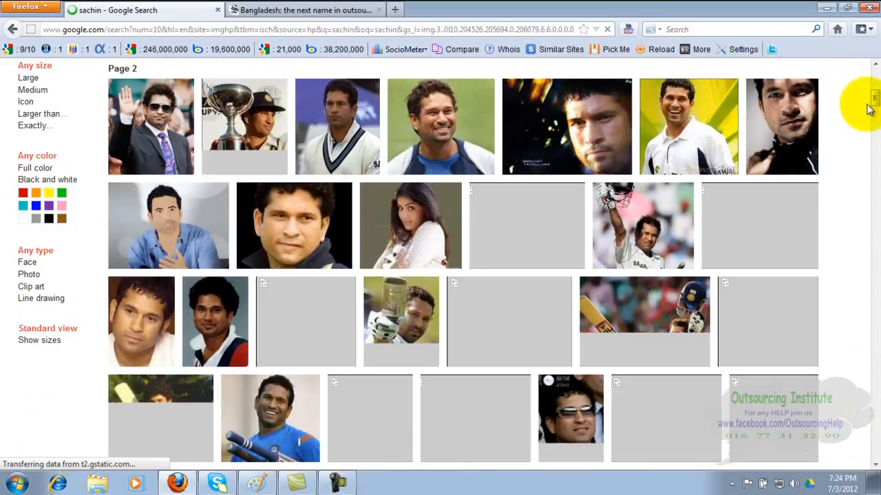
click(877, 81)
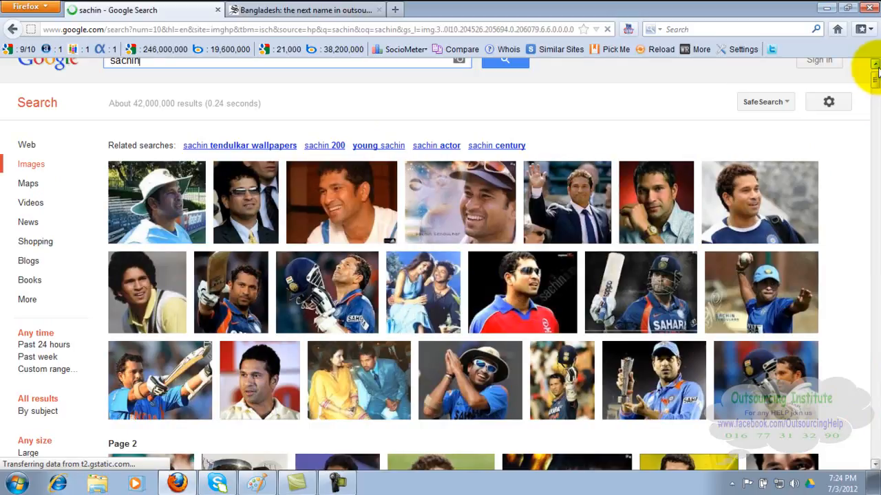
Replace the "sachin" query with "obama" and run the image search
scroll(867, 63, up, 1)
key(BackSpace)
key(BackSpace)
key(BackSpace)
key(BackSpace)
key(BackSpace)
key(BackSpace)
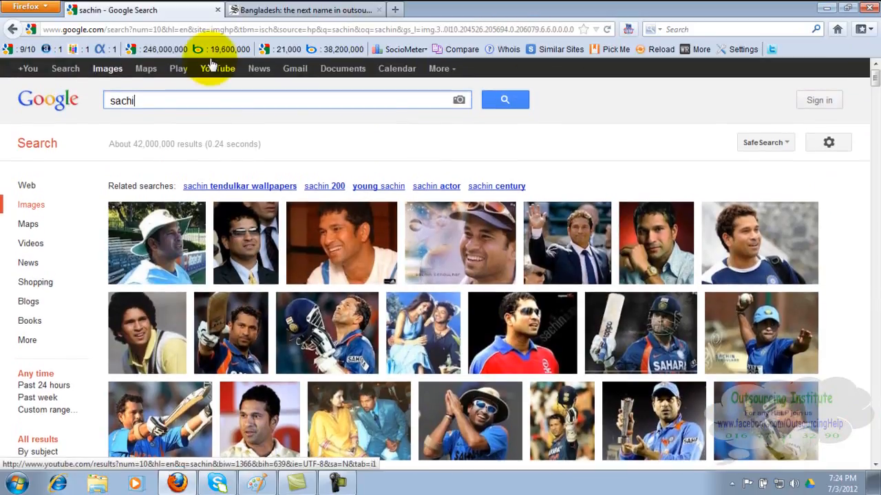
text(obama)
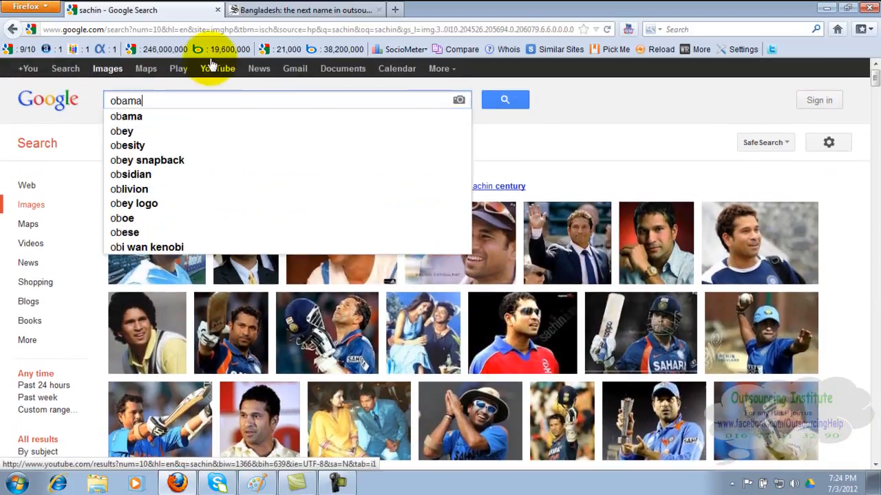
key(Return)
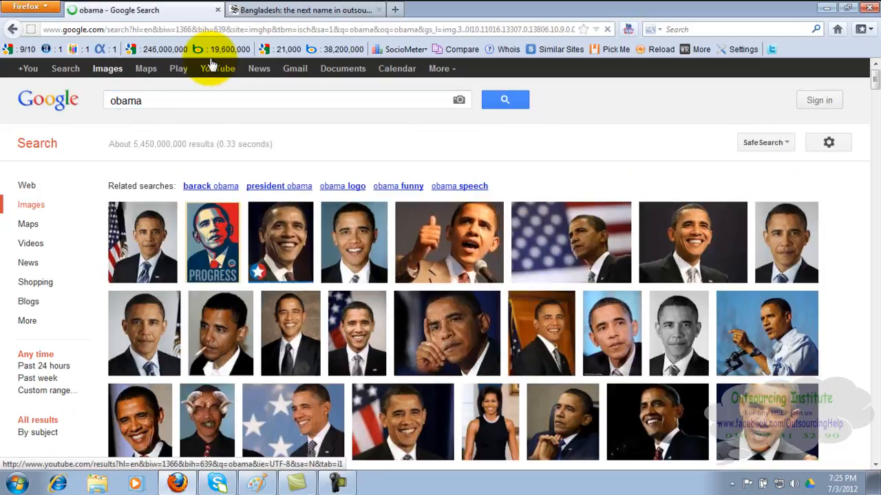
Replace the "obama" query with "tiger" and run the image search
click(172, 101)
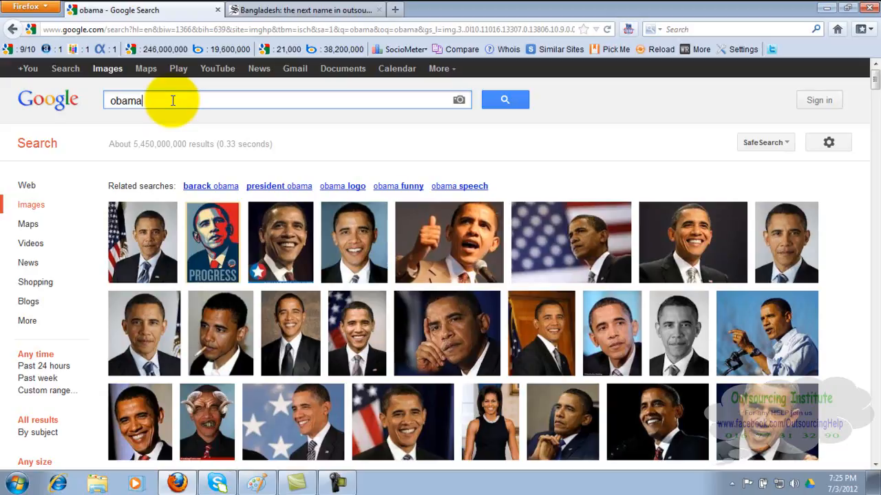
key(BackSpace)
key(BackSpace)
key(BackSpace)
key(BackSpace)
key(BackSpace)
text(tiger)
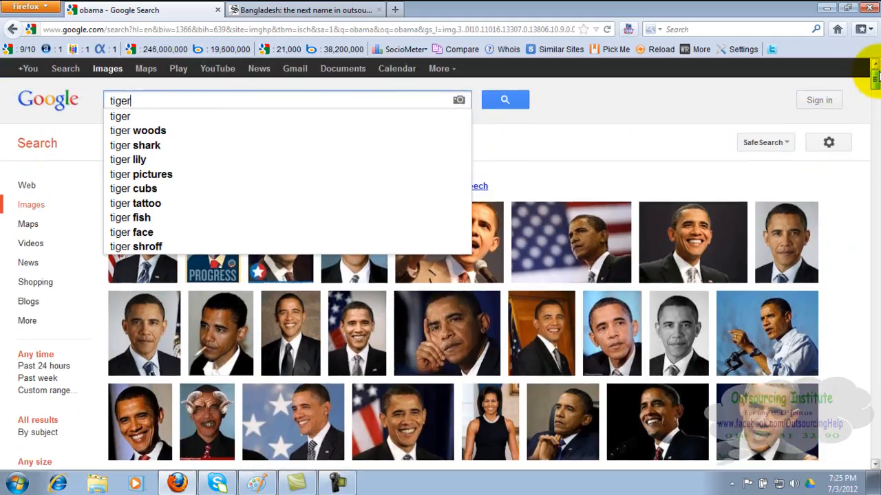
click(500, 99)
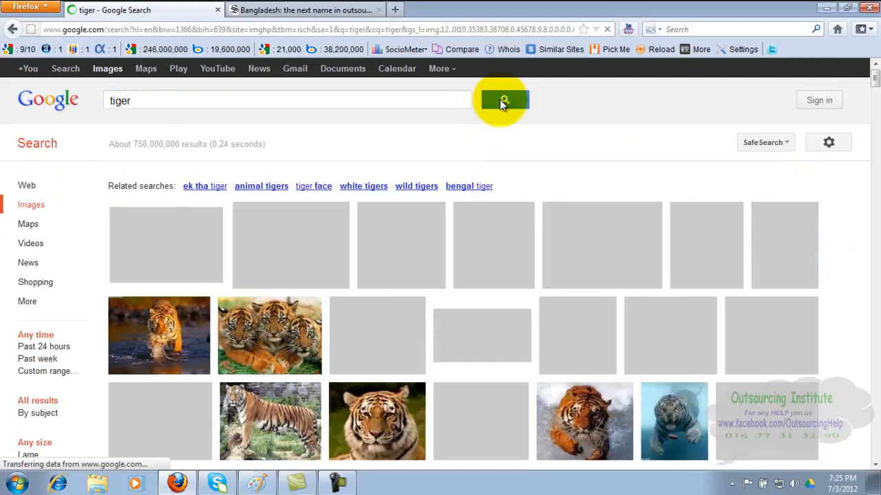
Return from the tiger images to the image results for "obama"
click(258, 101)
key(BackSpace)
key(BackSpace)
key(BackSpace)
key(BackSpace)
key(BackSpace)
text(obama)
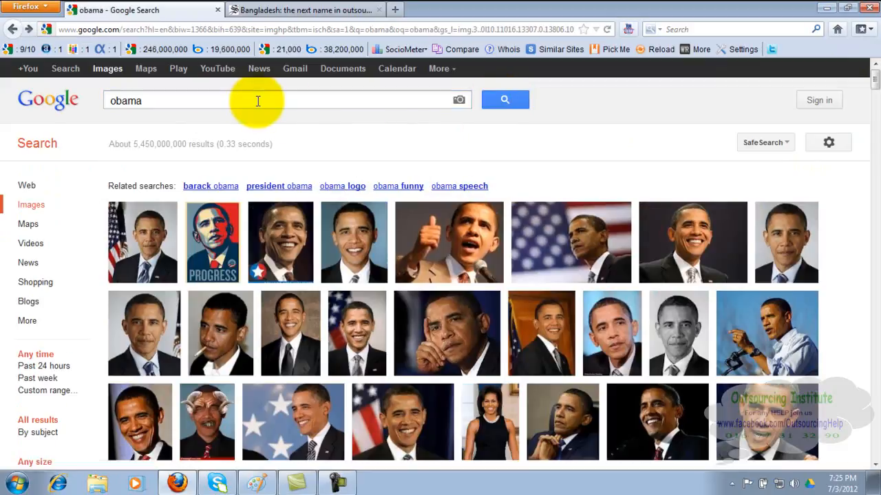
Clear the current query and search Google Images for "fox"
key(BackSpace)
key(BackSpace)
key(BackSpace)
key(BackSpace)
key(BackSpace)
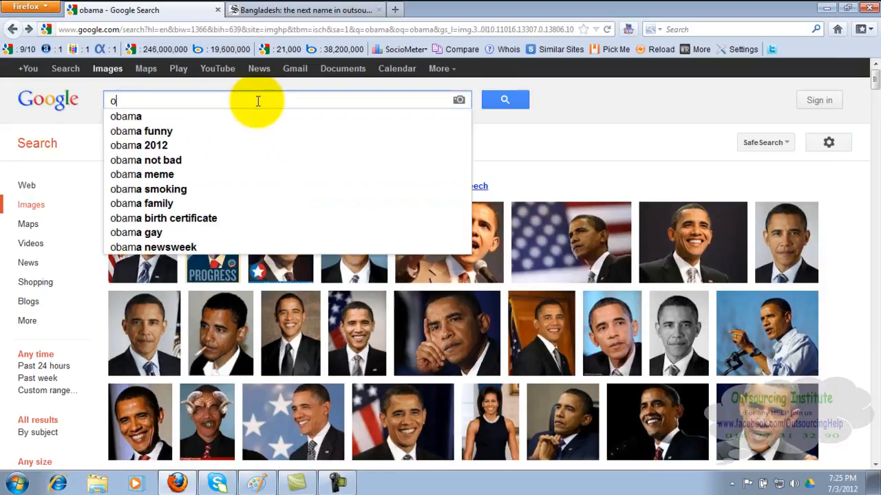
text(fox)
key(Return)
Browse the fox image results down to page 2 and go back to the "obama" results
scroll(258, 104, down, 10)
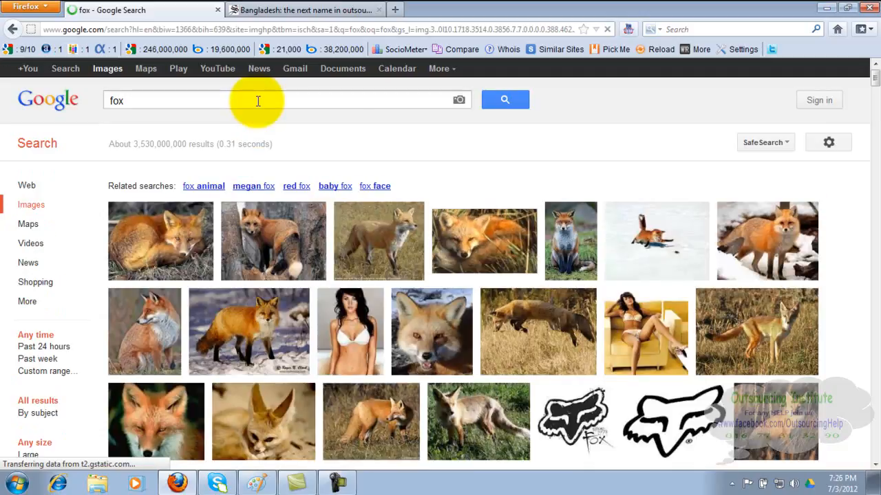
scroll(876, 391, down, 2)
scroll(876, 391, down, 5)
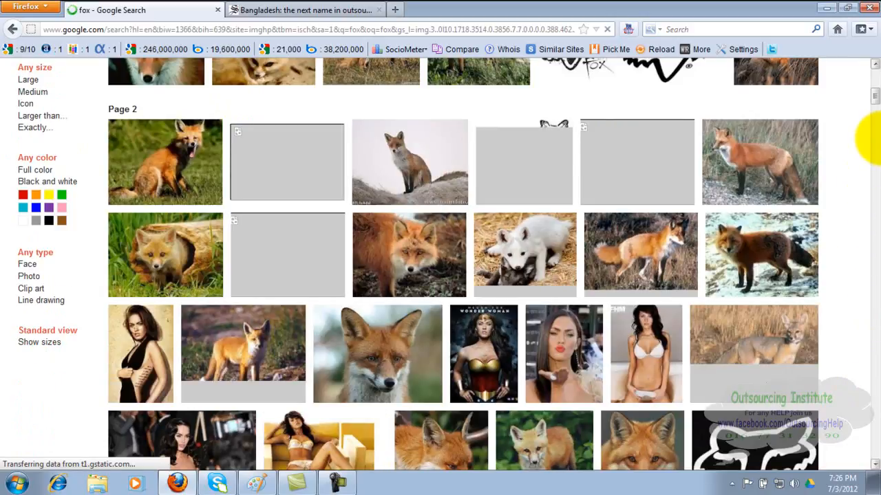
scroll(876, 83, up, 2)
scroll(875, 83, up, 5)
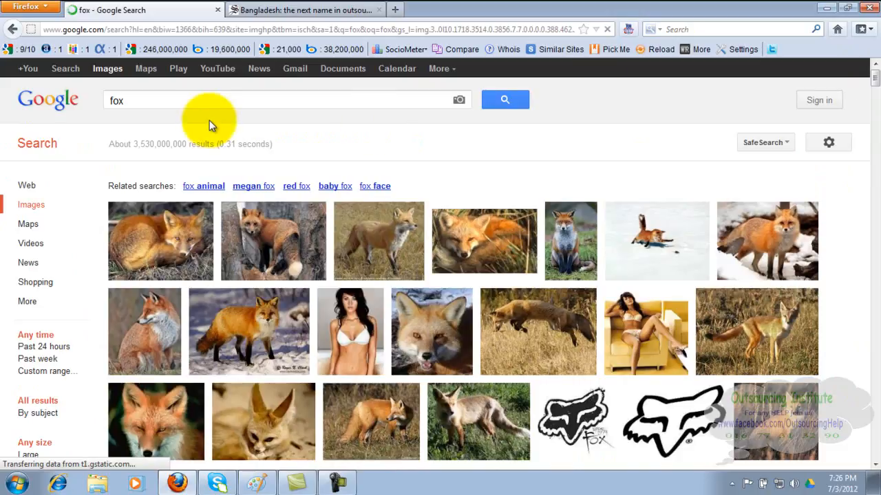
click(13, 31)
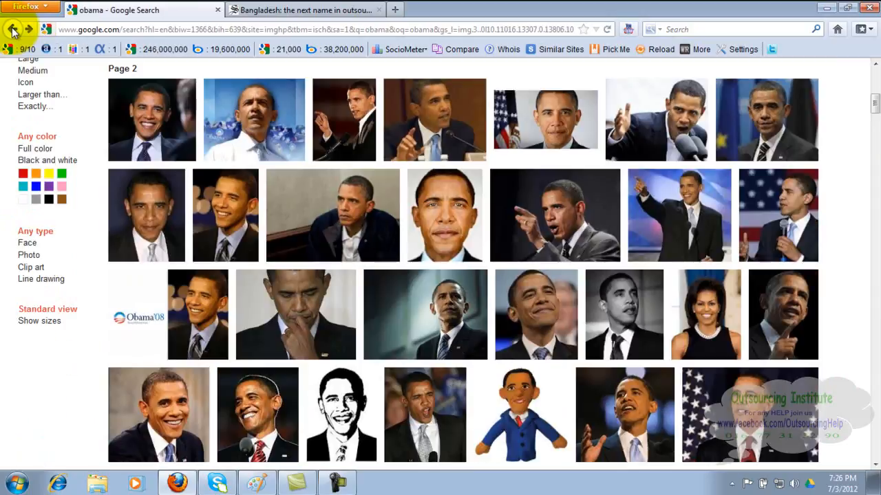
Consult the handwritten Image Search notes in Paint and return to the top of the "obama" image results in Firefox
click(258, 486)
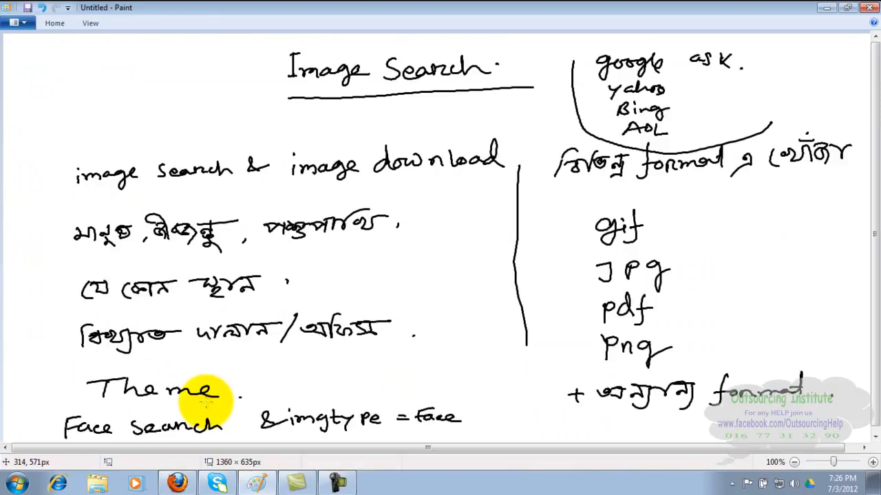
click(177, 483)
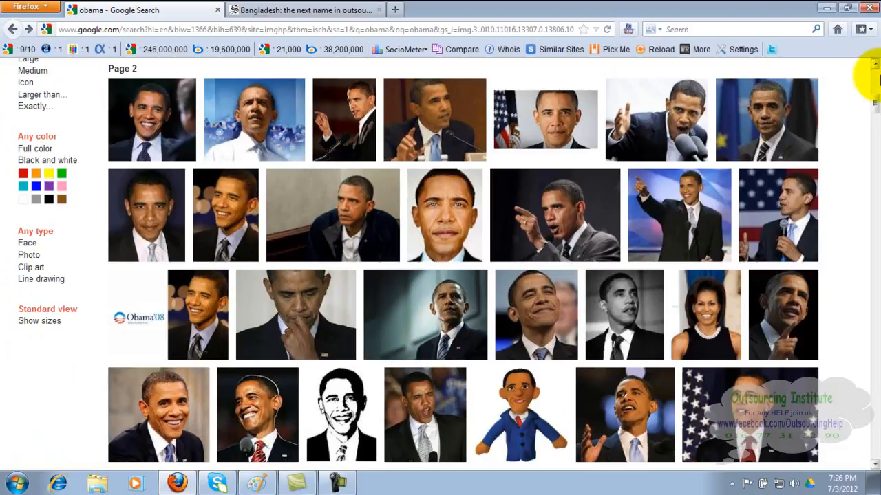
click(875, 78)
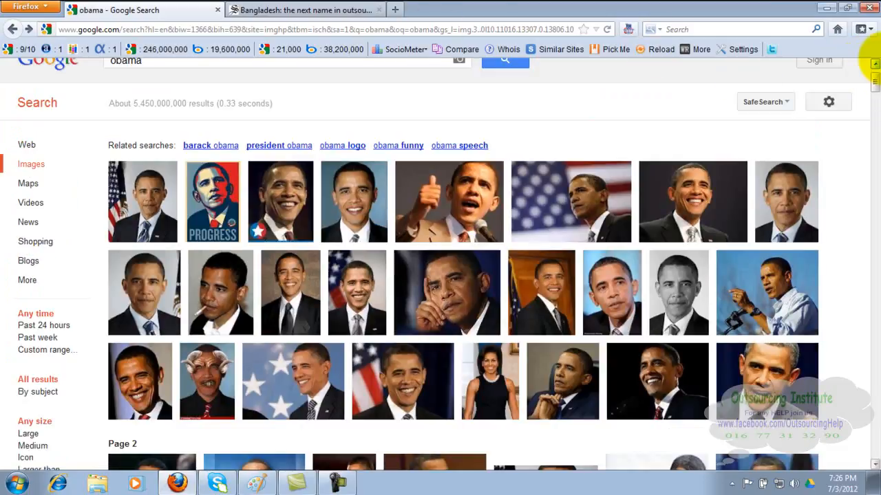
click(875, 63)
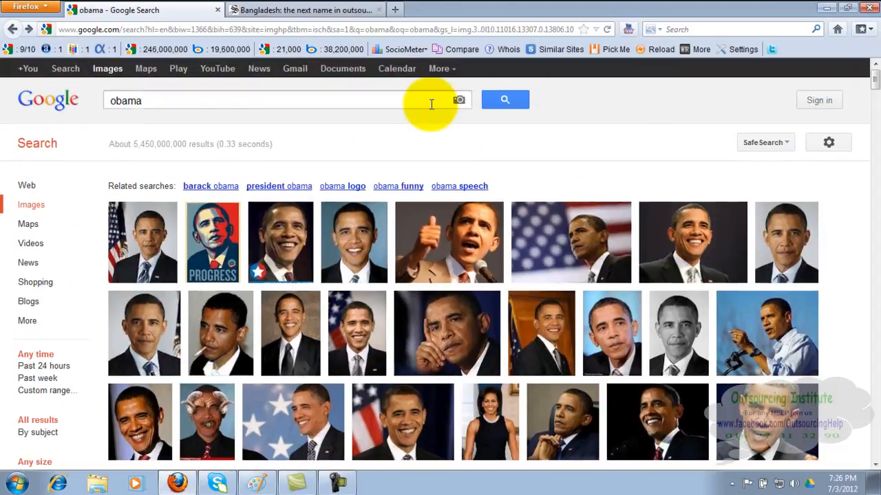
Replace the "obama" query with "cox's bazar" and run the image search
click(374, 102)
key(BackSpace)
key(BackSpace)
key(BackSpace)
key(BackSpace)
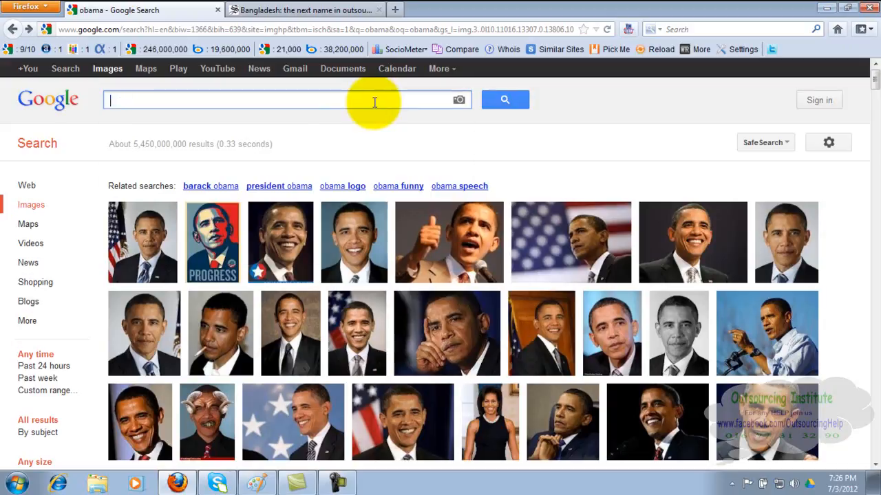
text(cox)
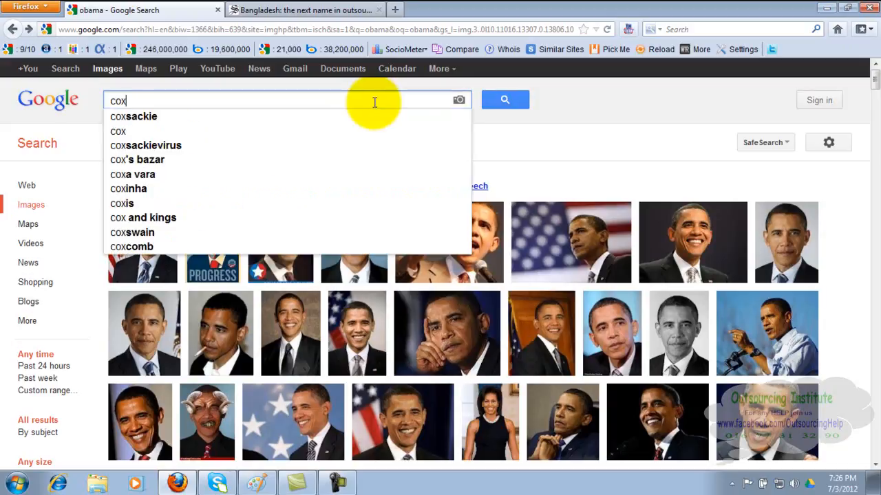
text('s bazar)
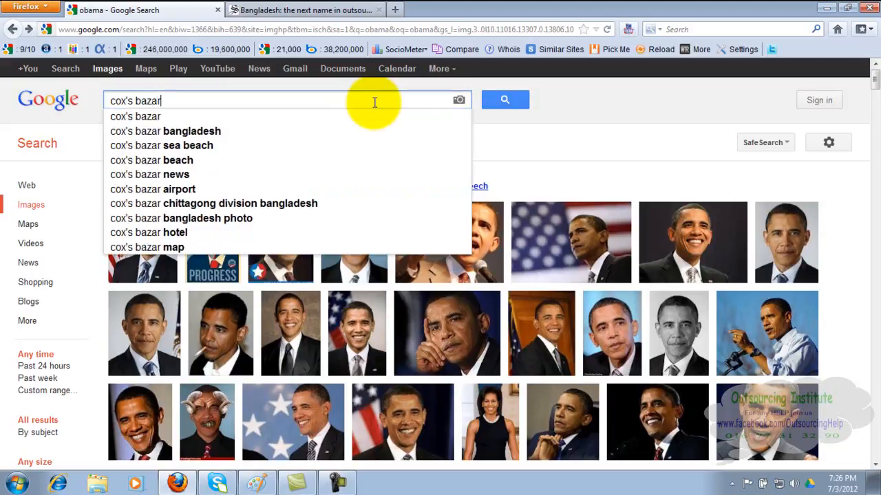
key(Return)
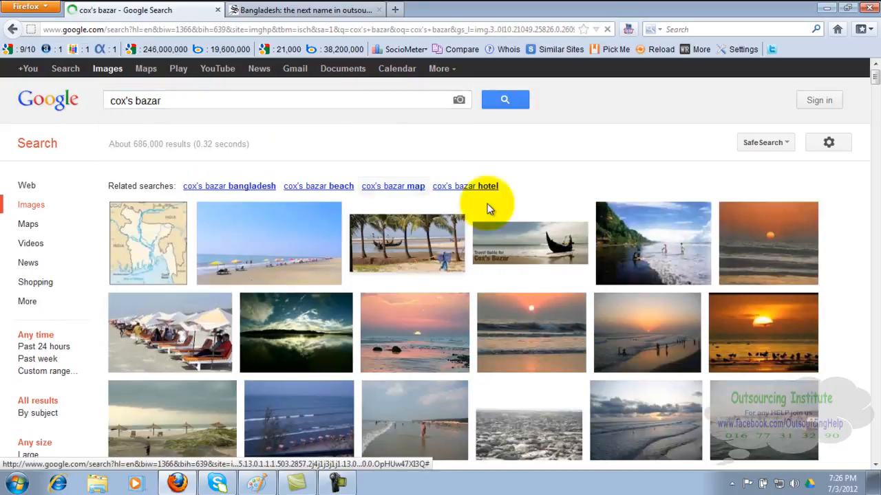
Clear the "cox's bazar" query, enter "saint mart" and search images with the suggestion "saint martin island"
click(324, 104)
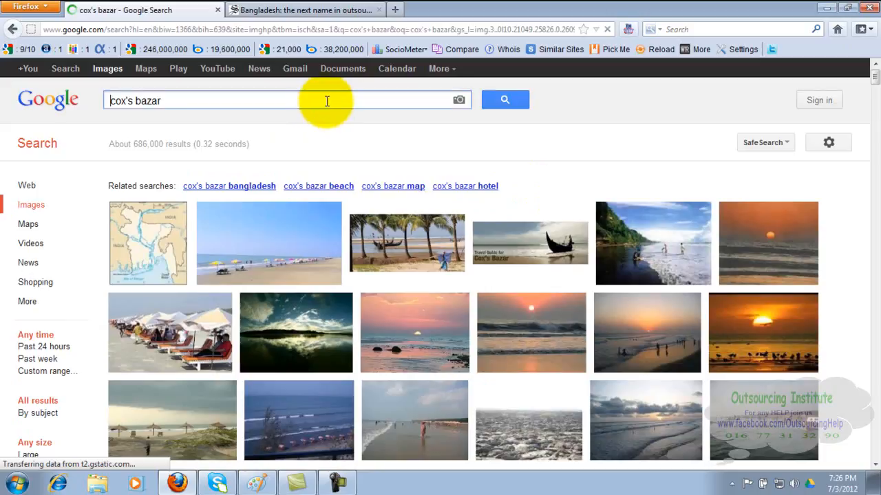
key(BackSpace)
key(BackSpace)
key(BackSpace)
key(BackSpace)
key(BackSpace)
key(BackSpace)
key(BackSpace)
key(BackSpace)
key(BackSpace)
key(BackSpace)
key(BackSpace)
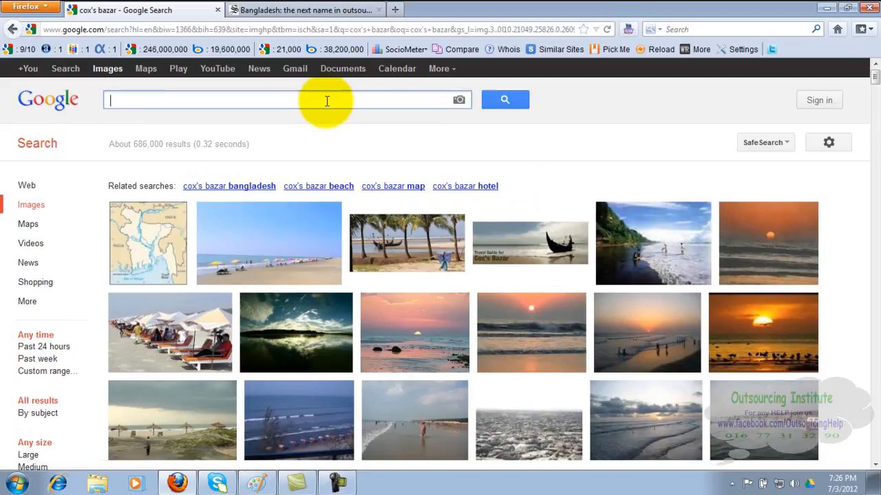
text(ce)
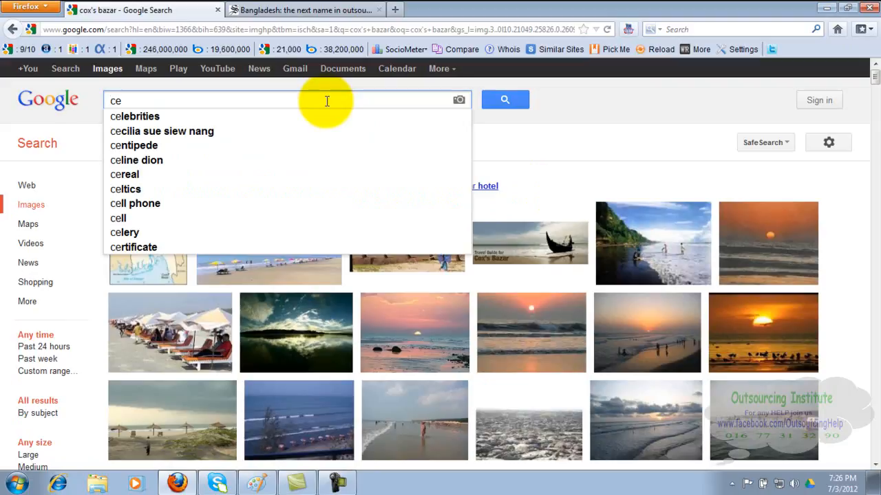
key(BackSpace)
key(BackSpace)
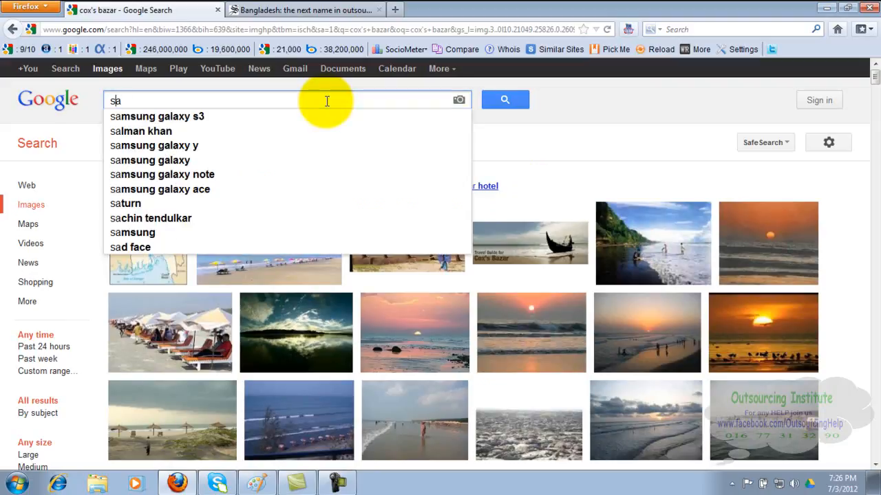
text(saint mart)
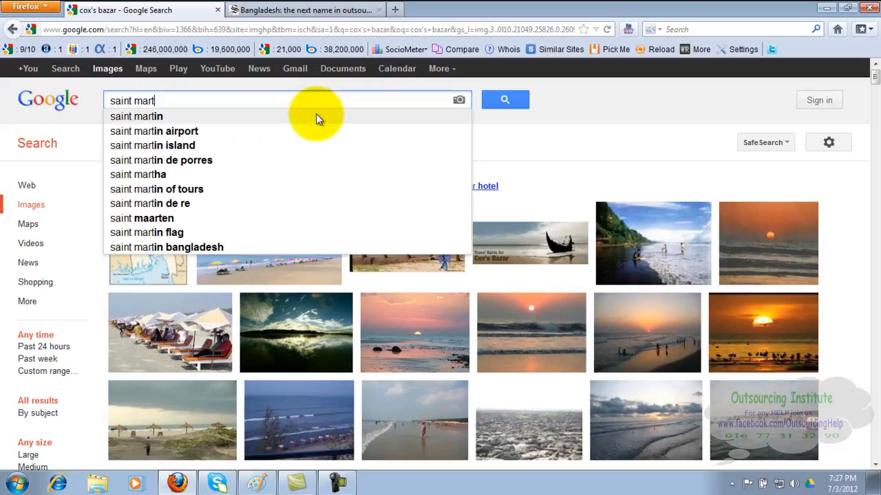
click(318, 147)
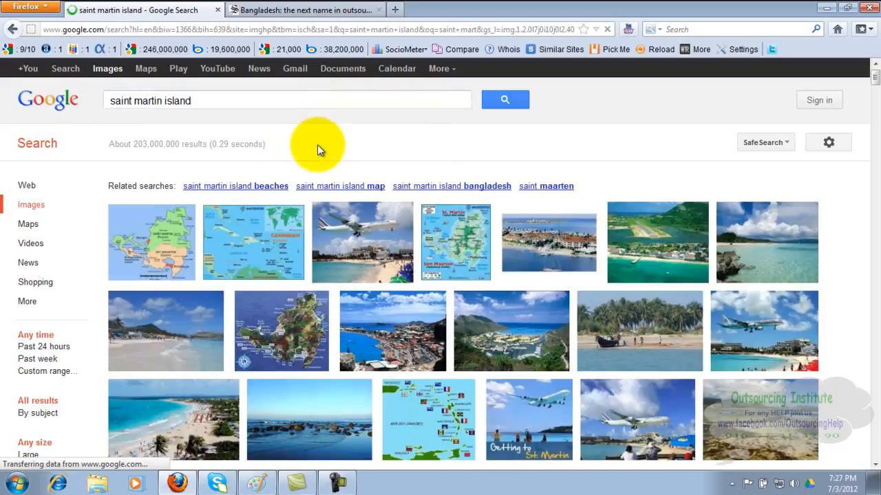
Replace the "saint martin island" query with "gec chittagong" and run the image search
click(363, 104)
key(BackSpace)
key(BackSpace)
key(BackSpace)
key(BackSpace)
key(BackSpace)
key(BackSpace)
key(BackSpace)
key(BackSpace)
key(BackSpace)
key(BackSpace)
key(BackSpace)
key(BackSpace)
key(BackSpace)
key(BackSpace)
key(BackSpace)
key(BackSpace)
key(BackSpace)
key(BackSpace)
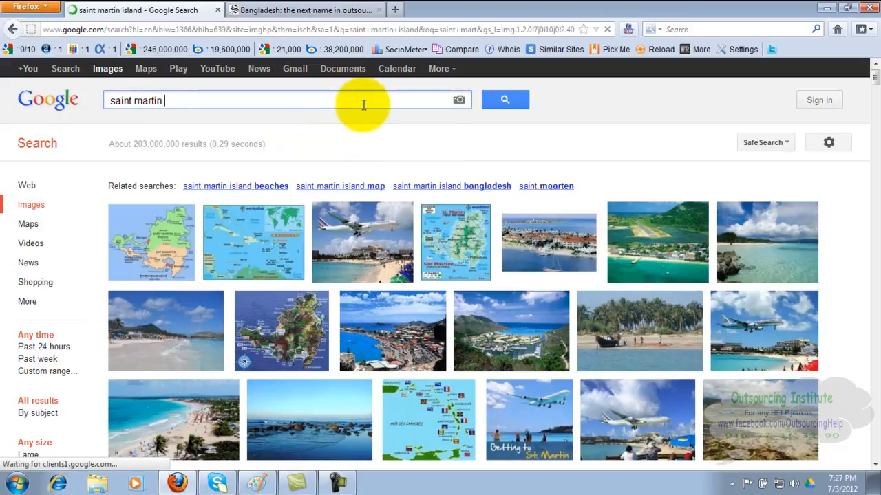
text(gec)
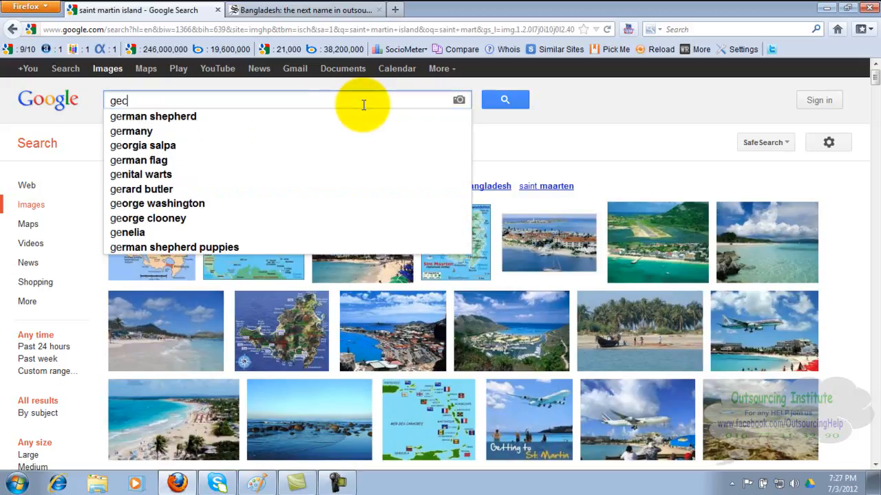
text( chittagong)
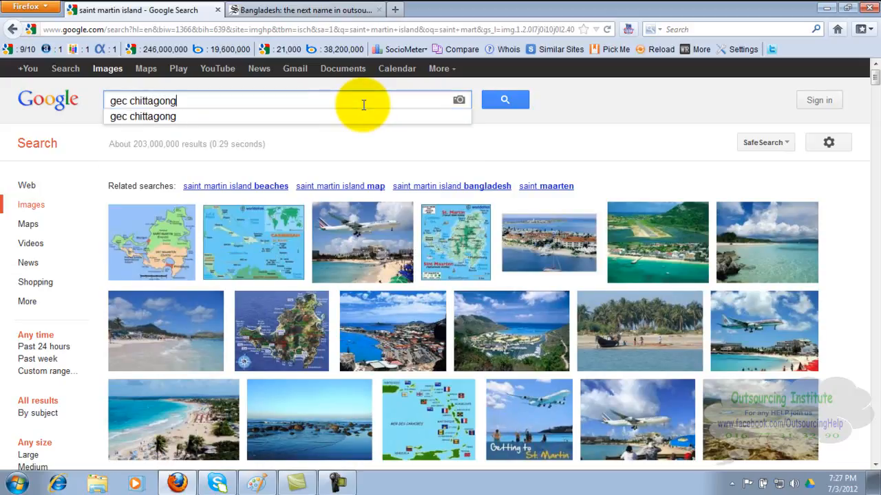
key(Return)
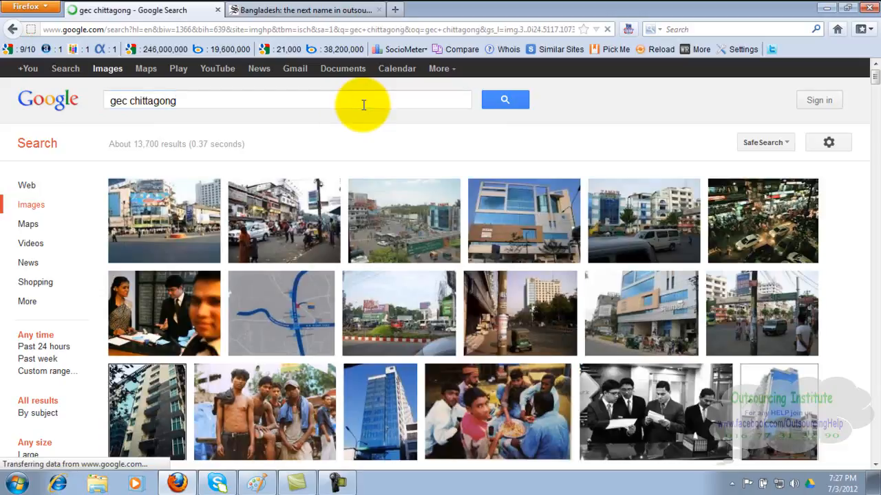
Replace the "gec chittagong" query with "2no. gate chittagong" and run the image search
click(351, 99)
key(BackSpace)
key(BackSpace)
key(BackSpace)
key(BackSpace)
key(BackSpace)
key(BackSpace)
key(BackSpace)
key(BackSpace)
key(BackSpace)
key(BackSpace)
key(BackSpace)
key(BackSpace)
key(BackSpace)
key(BackSpace)
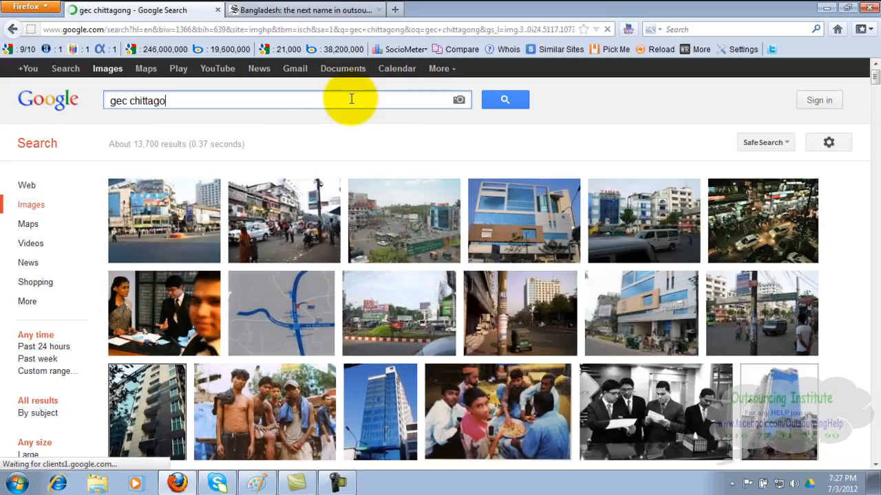
text(2no. gate chittagong)
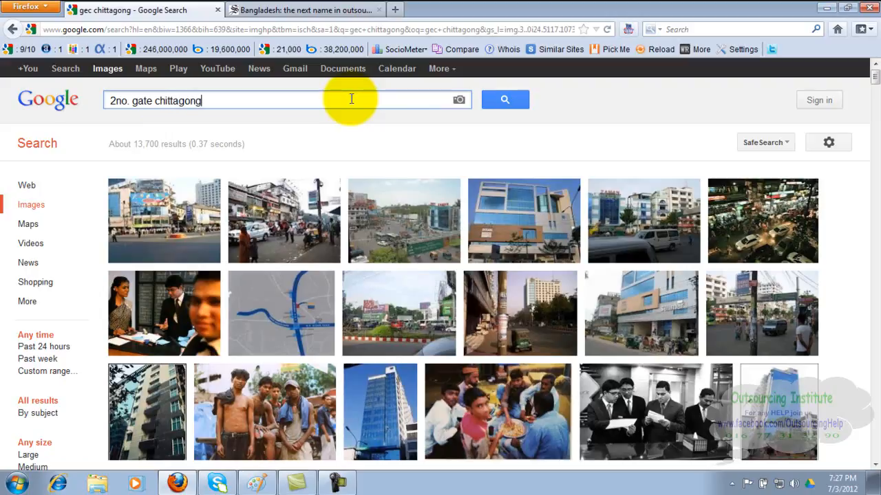
key(Return)
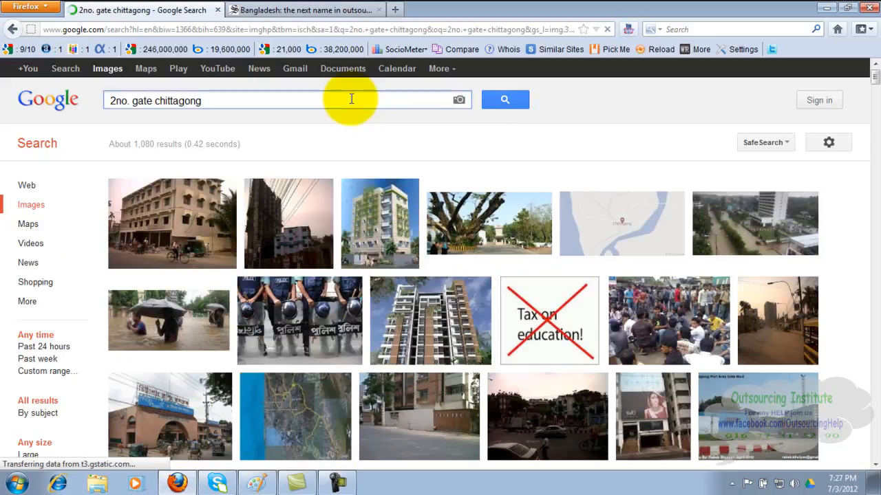
Replace the "2no. gate chittagong" query with "crb chittagong" and run the image search for the matching suggestion
key(BackSpace)
key(BackSpace)
key(BackSpace)
key(BackSpace)
key(BackSpace)
key(BackSpace)
key(BackSpace)
key(BackSpace)
key(BackSpace)
key(BackSpace)
key(BackSpace)
key(BackSpace)
key(BackSpace)
key(BackSpace)
key(BackSpace)
key(BackSpace)
key(BackSpace)
key(BackSpace)
key(BackSpace)
key(BackSpace)
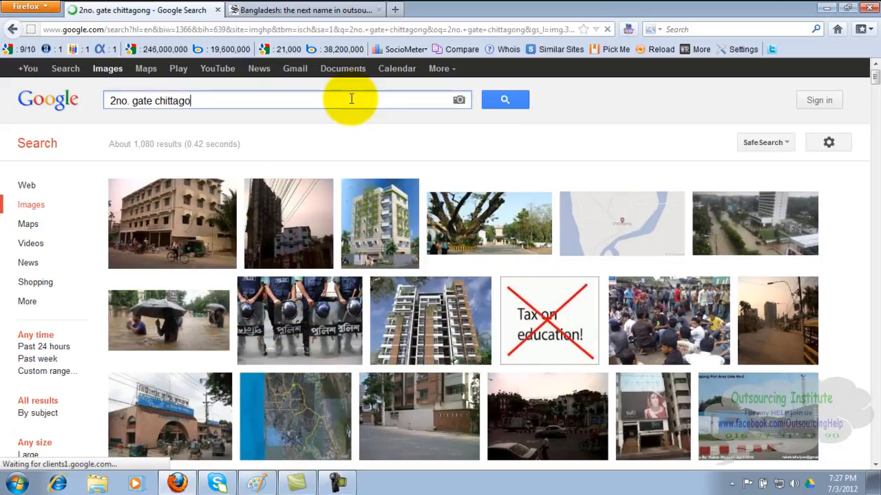
text(cr)
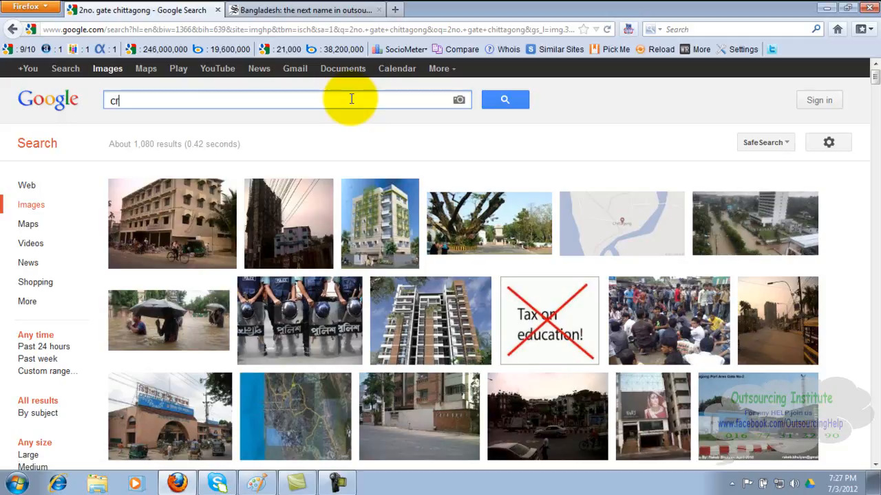
text(b chittag)
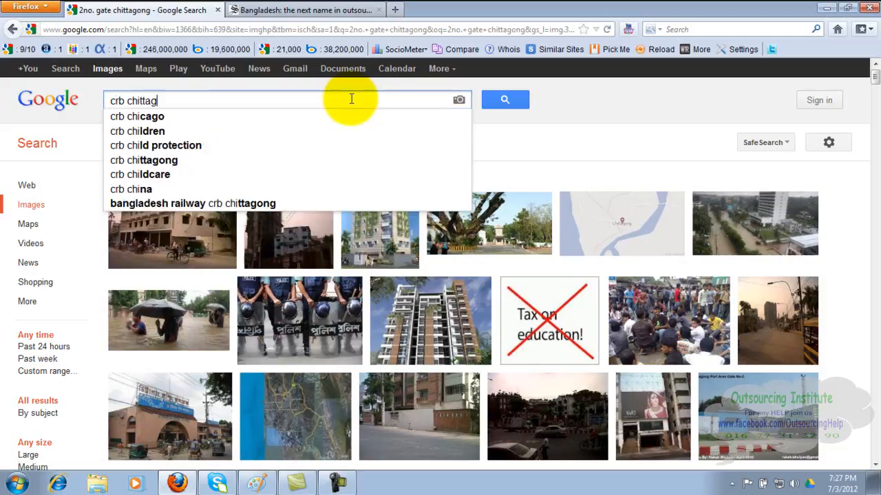
text(ong)
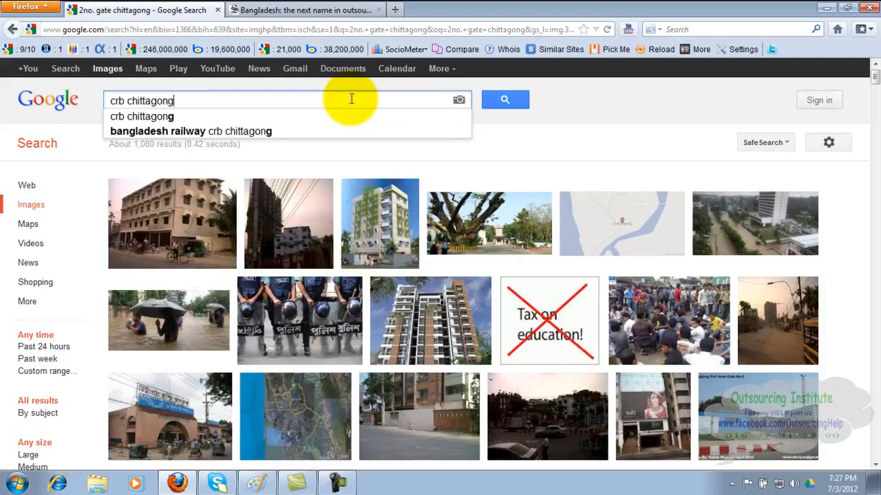
scroll(350, 100, down, 5)
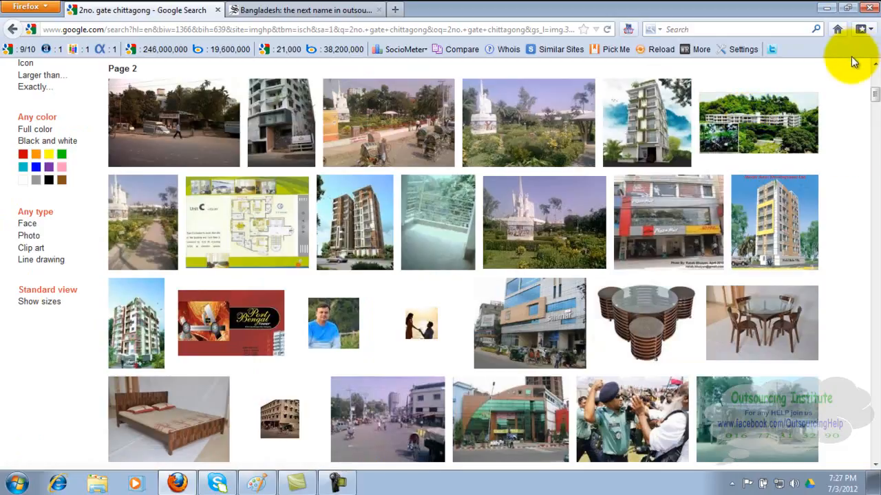
scroll(872, 77, up, 2)
scroll(873, 77, up, 5)
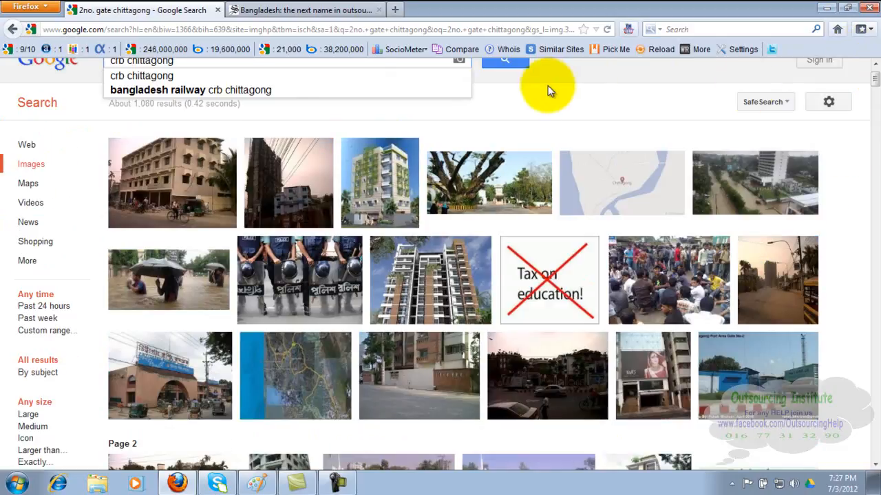
click(308, 77)
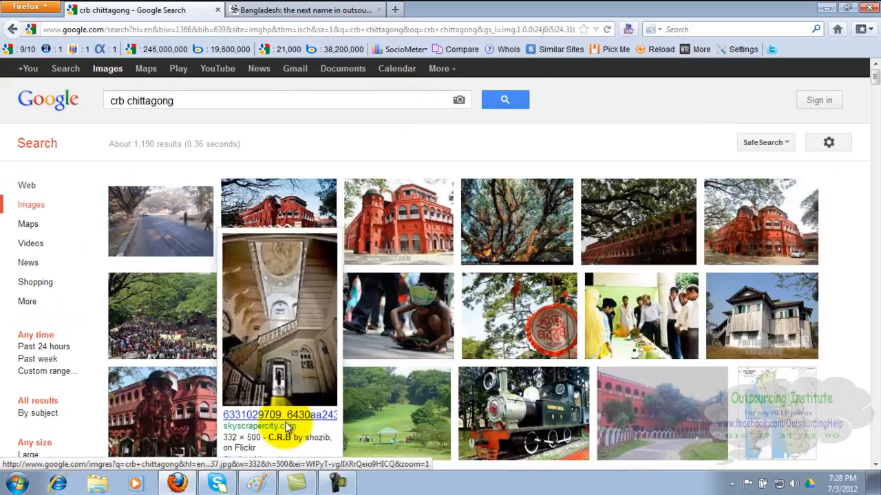
Check the Image Search notes in Paint, return to Firefox and search Google Images for "google office" instead of "crb chittagong"
click(256, 483)
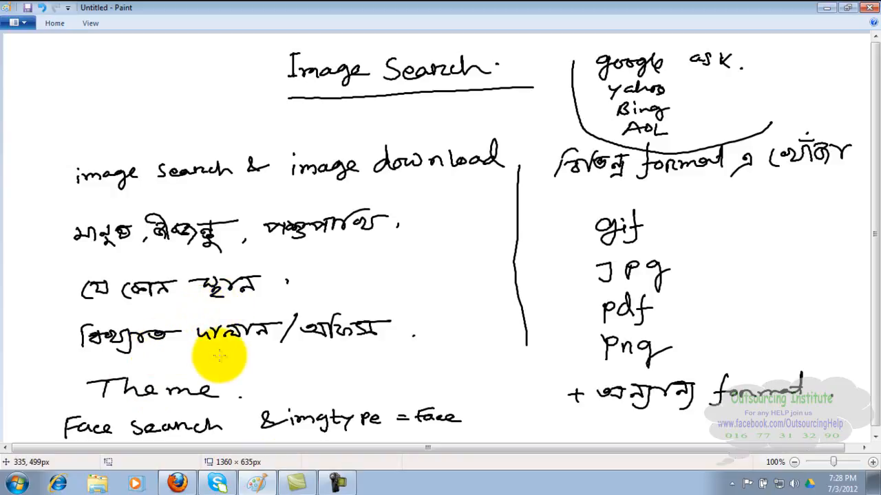
click(178, 484)
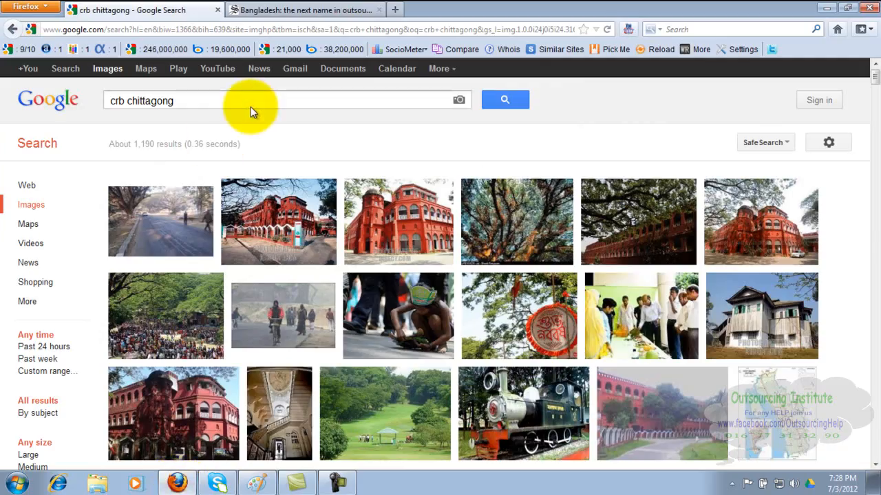
click(252, 101)
key(BackSpace)
key(BackSpace)
key(BackSpace)
key(BackSpace)
key(BackSpace)
key(BackSpace)
key(BackSpace)
key(BackSpace)
key(BackSpace)
key(BackSpace)
key(BackSpace)
key(BackSpace)
key(BackSpace)
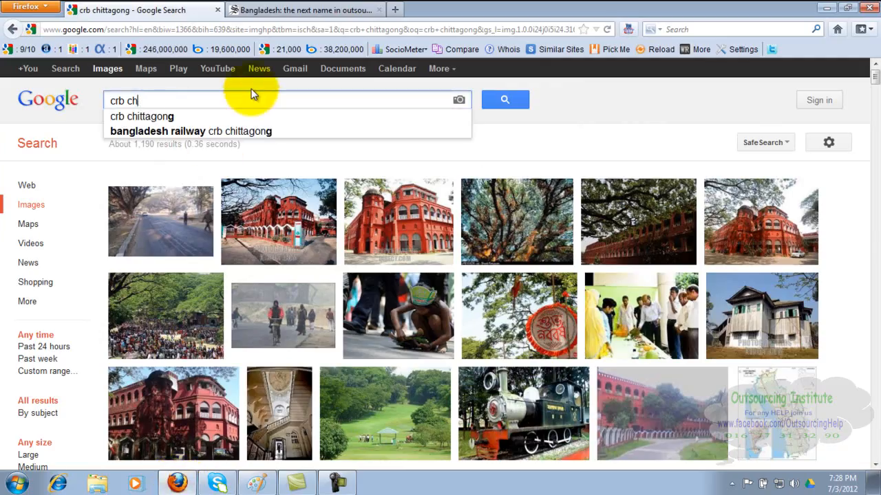
text(google office)
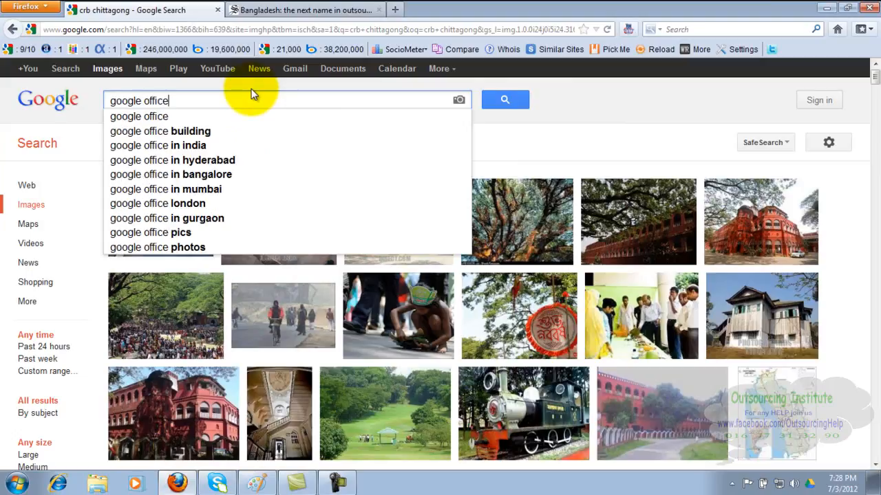
key(Return)
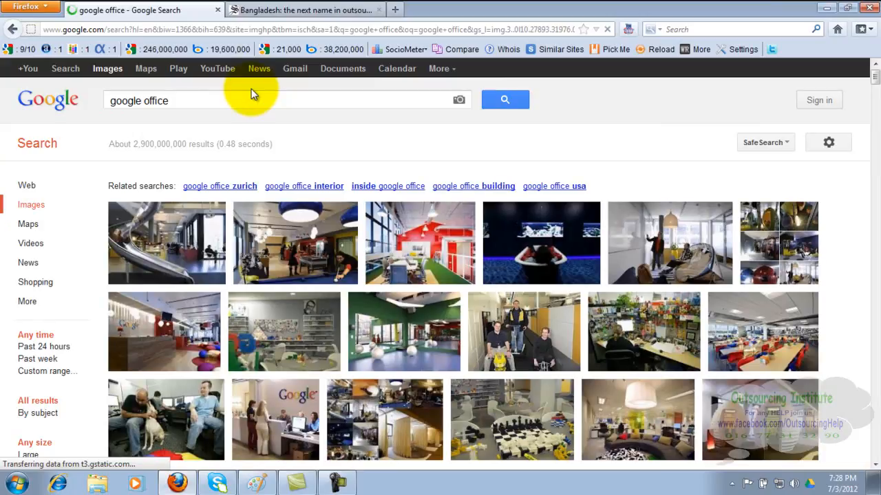
Replace the "google office" query with "odesk office" and run the image search
mouse_move(587, 259)
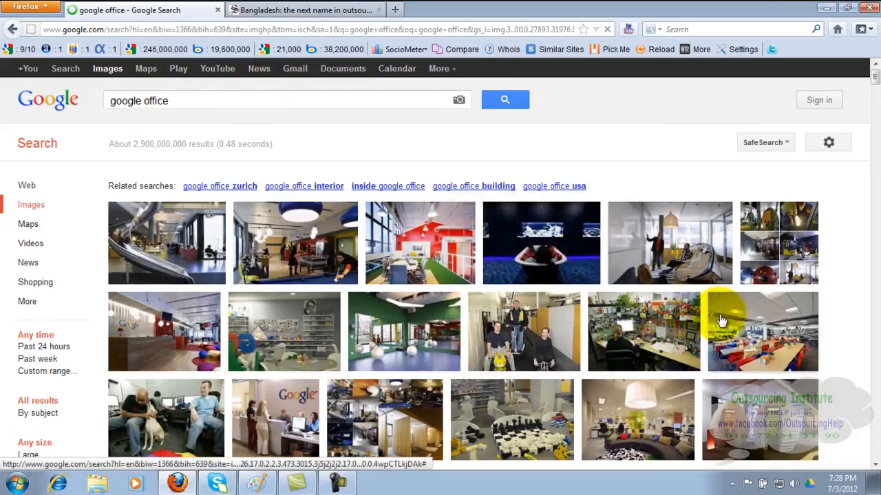
click(280, 97)
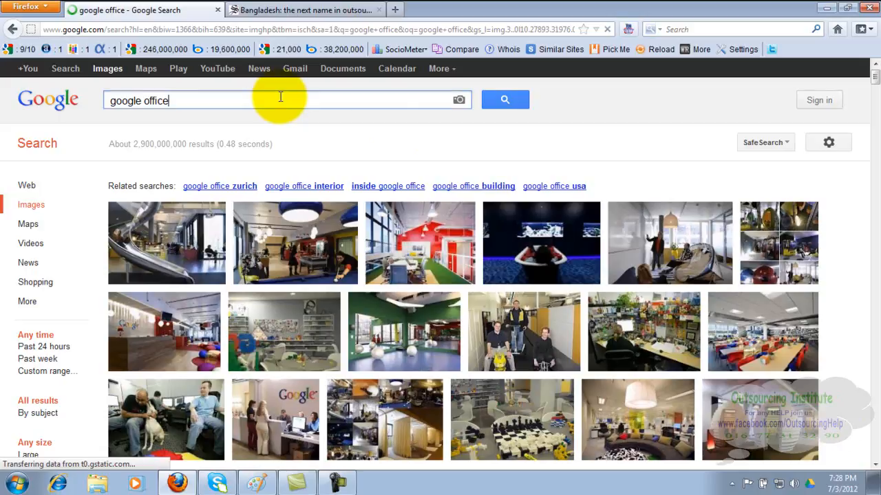
key(BackSpace)
key(BackSpace)
key(BackSpace)
key(BackSpace)
key(BackSpace)
key(BackSpace)
key(BackSpace)
key(BackSpace)
key(BackSpace)
key(BackSpace)
key(BackSpace)
key(BackSpace)
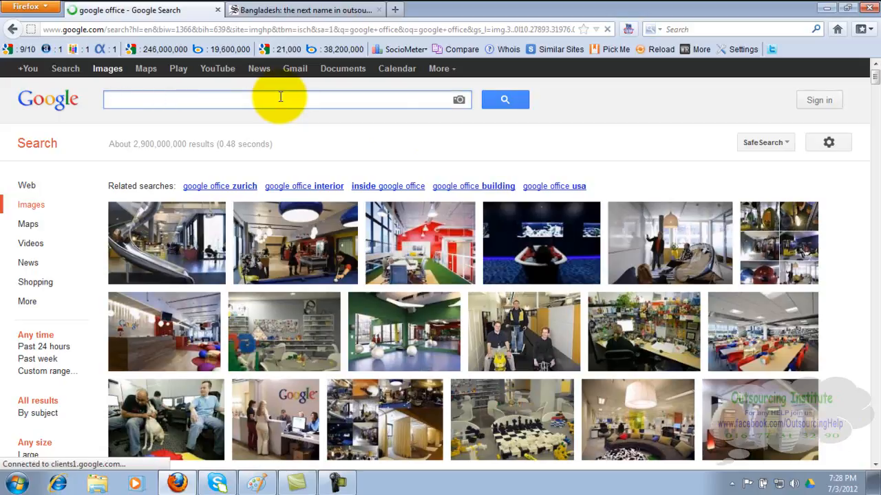
text(odesk offi)
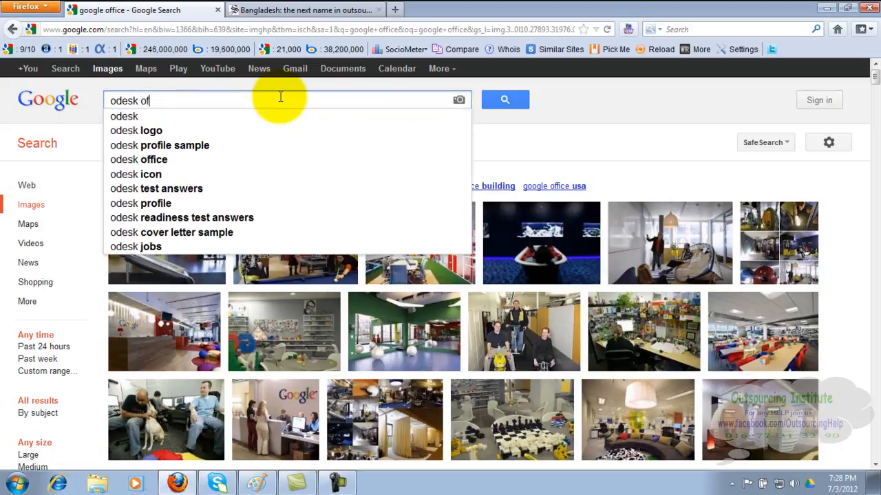
text(ce)
key(Return)
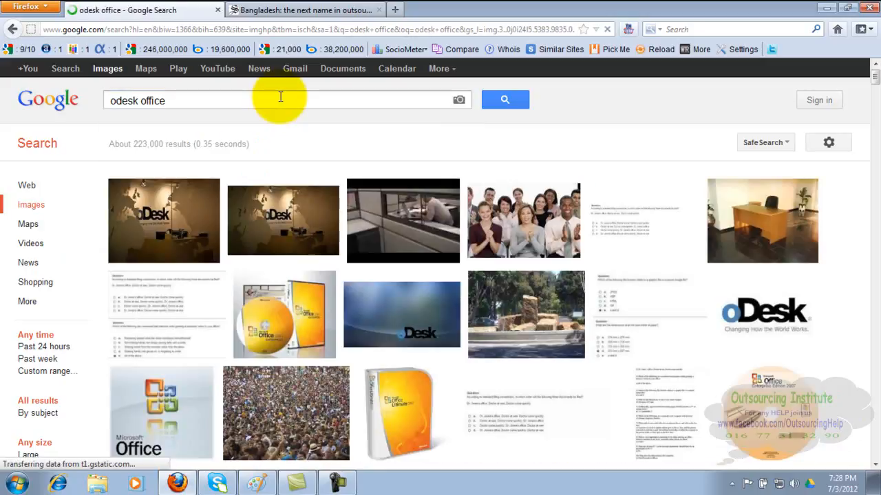
Change the "odesk office" query to "odesk founder" and run the image search
click(280, 98)
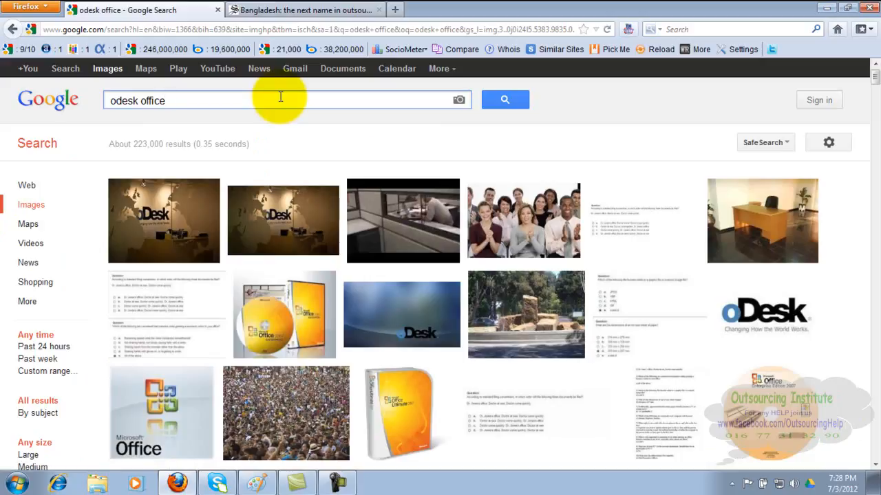
key(BackSpace)
key(BackSpace)
key(BackSpace)
key(BackSpace)
key(BackSpace)
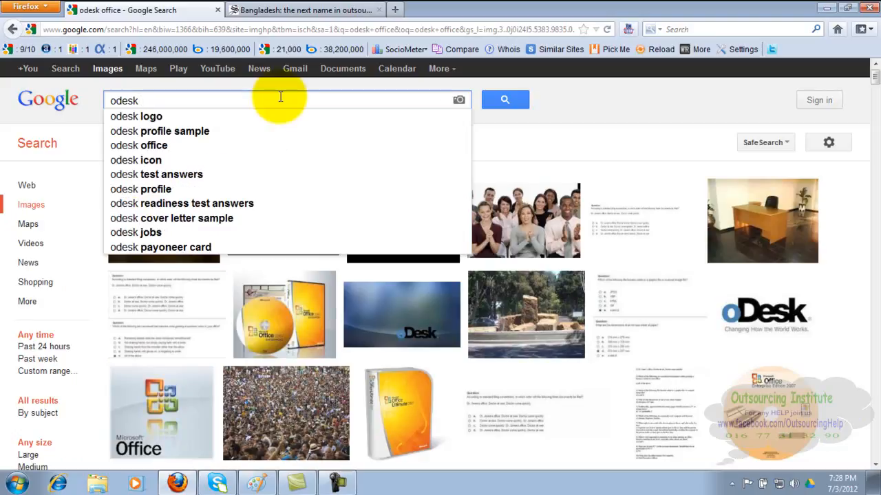
text(founder)
key(Return)
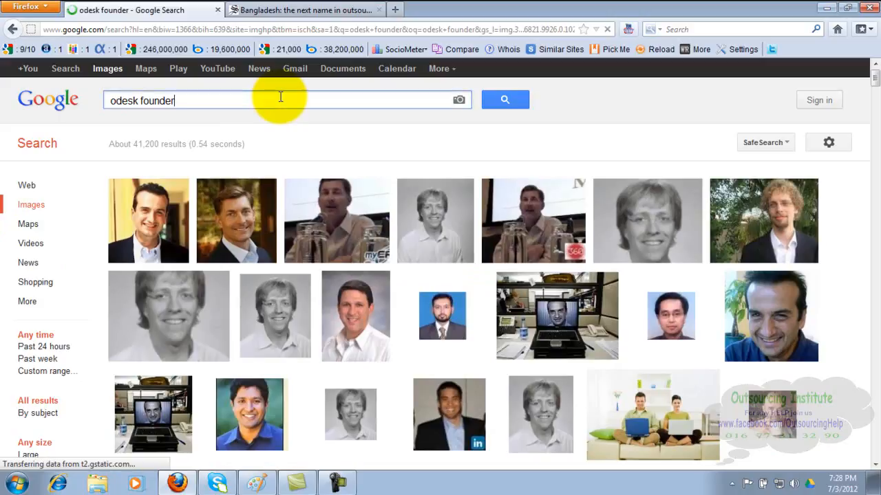
Change the "odesk founder" query to "odesk ceo" and run the image search
key(BackSpace)
text(ceo)
key(Return)
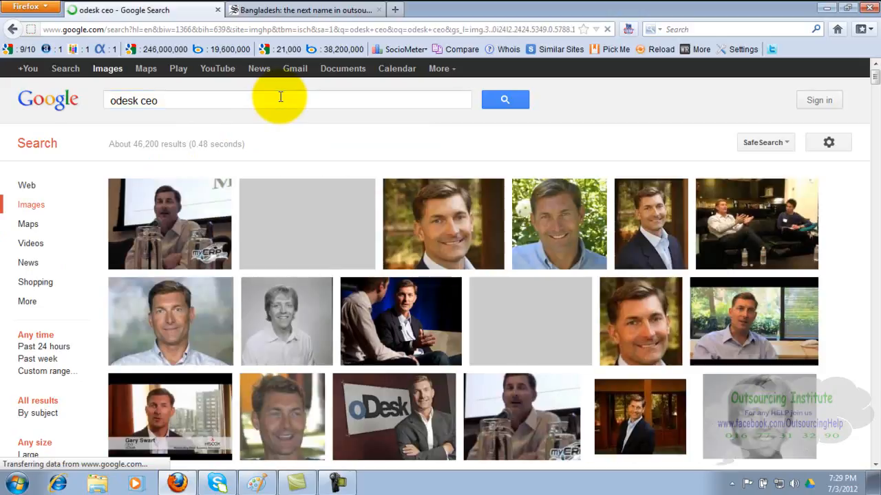
Replace the "odesk ceo" query with "google ceo" and run the image search
click(280, 97)
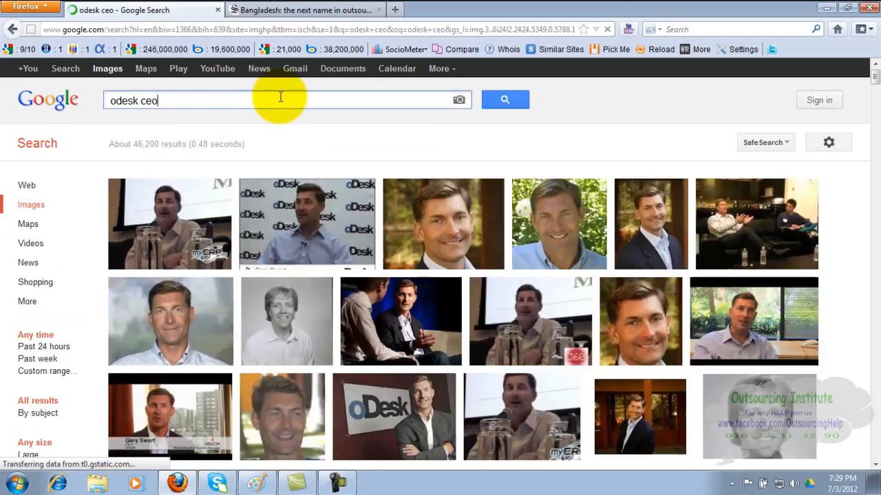
key(BackSpace)
key(BackSpace)
key(BackSpace)
key(BackSpace)
key(BackSpace)
key(BackSpace)
key(BackSpace)
key(BackSpace)
key(BackSpace)
text(goo)
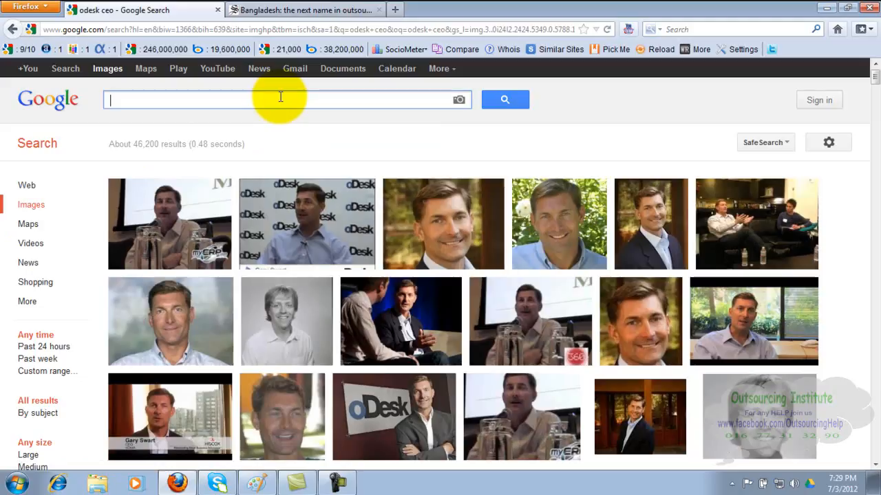
text(gle ceo)
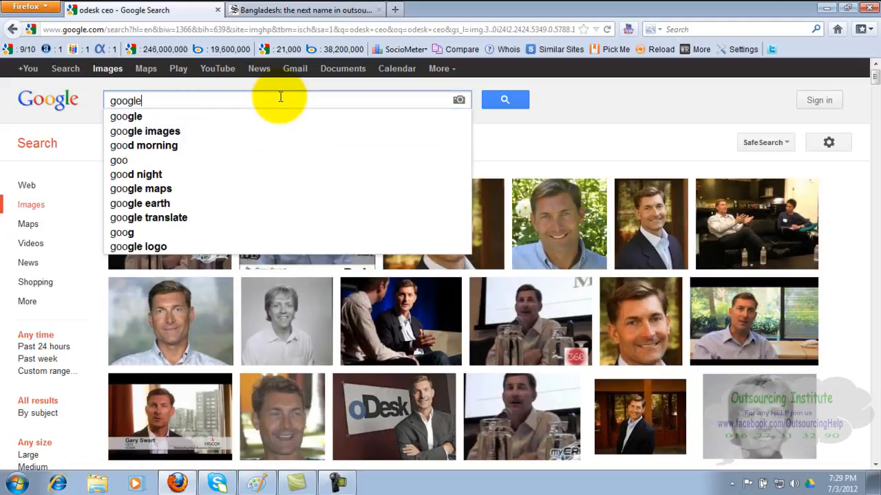
key(Return)
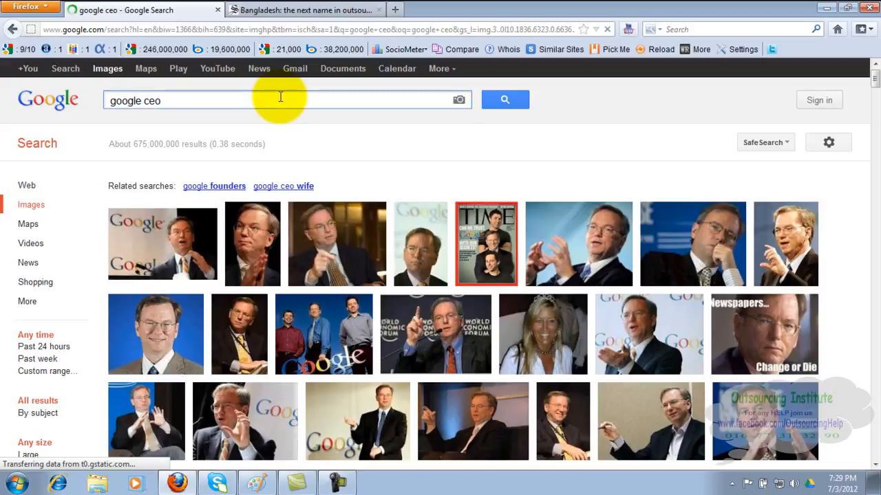
Change the "google ceo" query to "google founder" and run the image search
click(280, 97)
key(BackSpace)
key(BackSpace)
key(BackSpace)
key(BackSpace)
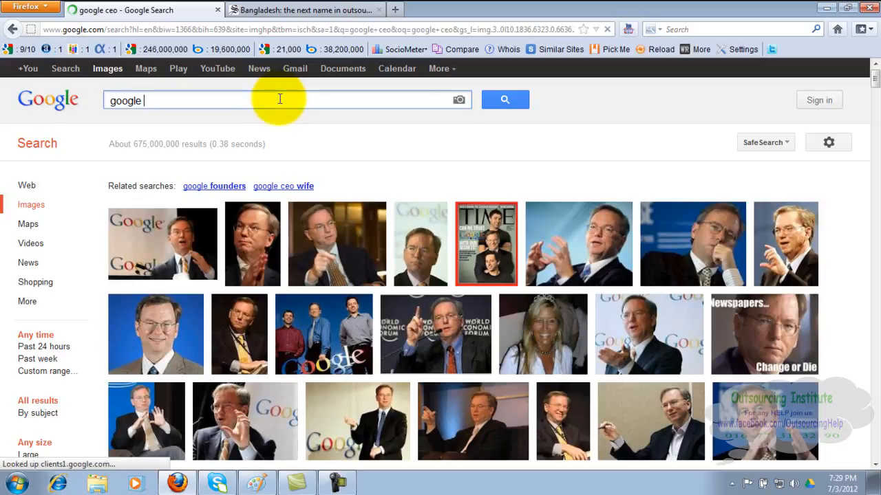
text(foun)
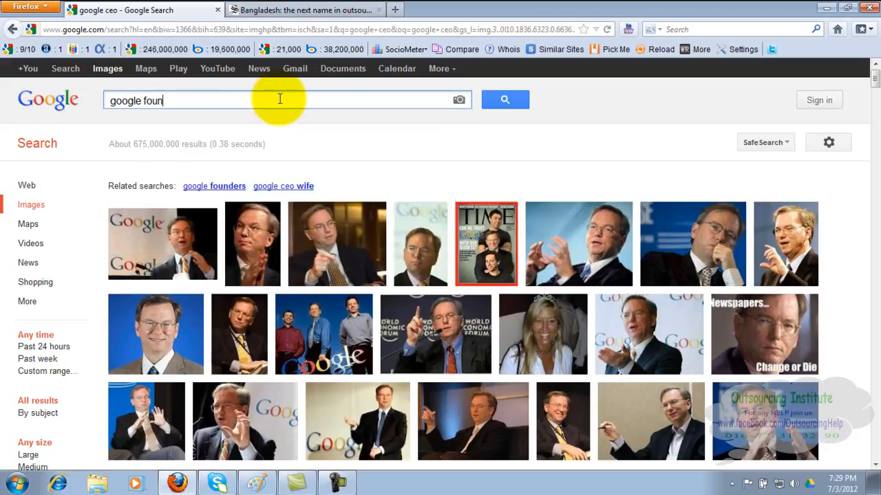
text(der)
key(Return)
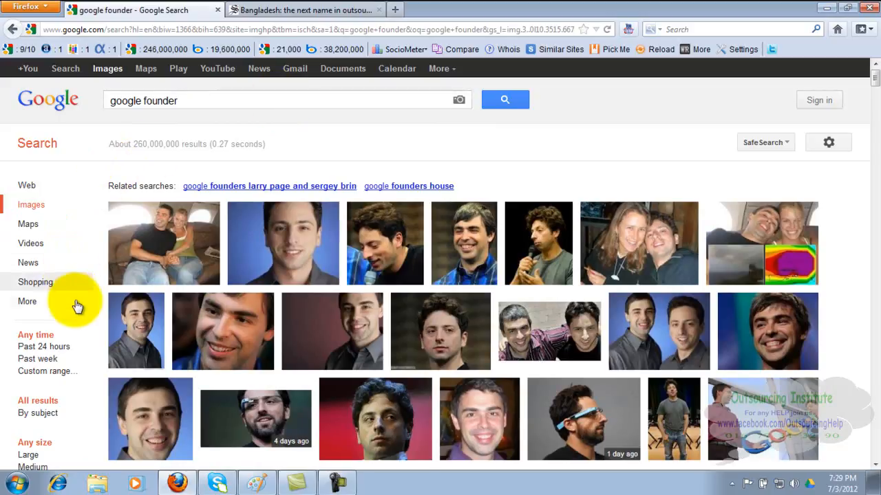
Consult the theme entry in the Image Search notes in Paint, and return to the image results in Firefox
click(206, 104)
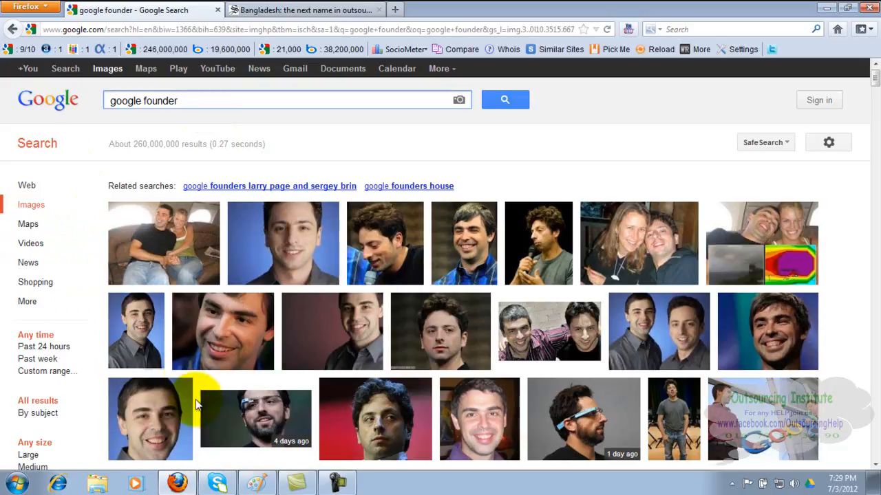
click(256, 484)
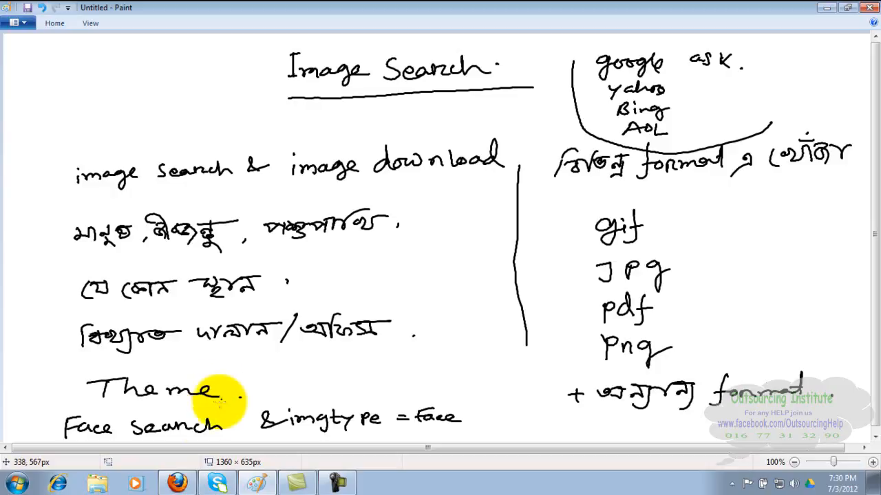
mouse_move(178, 484)
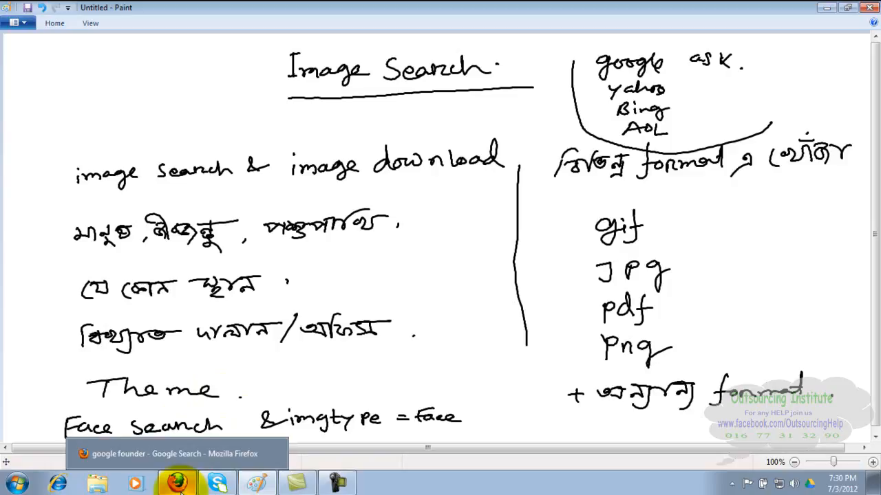
click(178, 484)
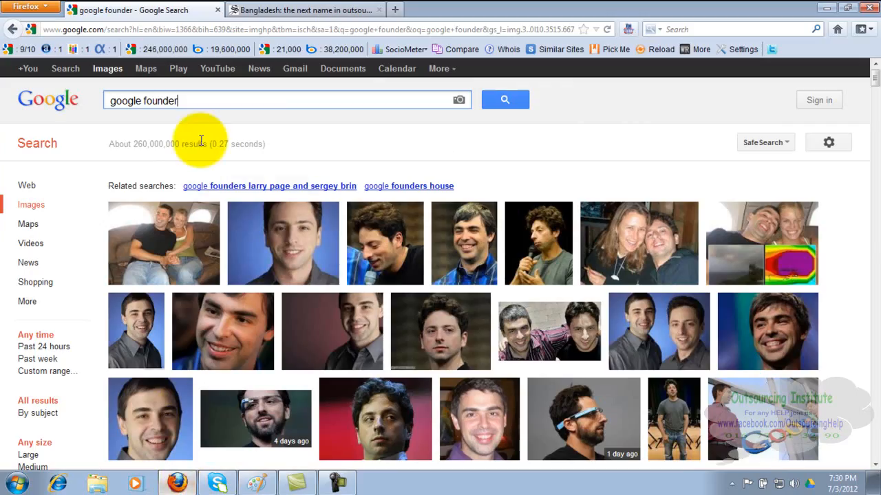
Replace the "google founder" query with "headache" and run the image search
key(BackSpace)
key(BackSpace)
key(BackSpace)
key(BackSpace)
key(BackSpace)
key(BackSpace)
key(BackSpace)
key(BackSpace)
key(BackSpace)
key(BackSpace)
key(BackSpace)
key(BackSpace)
key(BackSpace)
key(BackSpace)
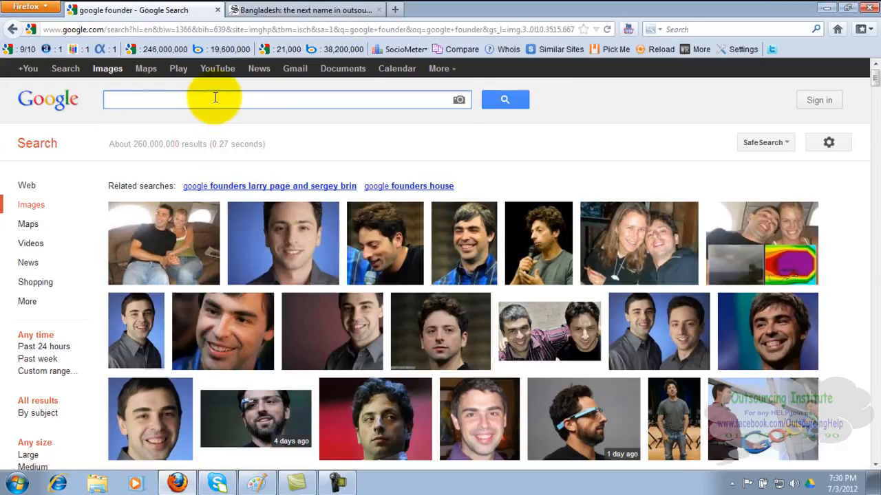
text(headache)
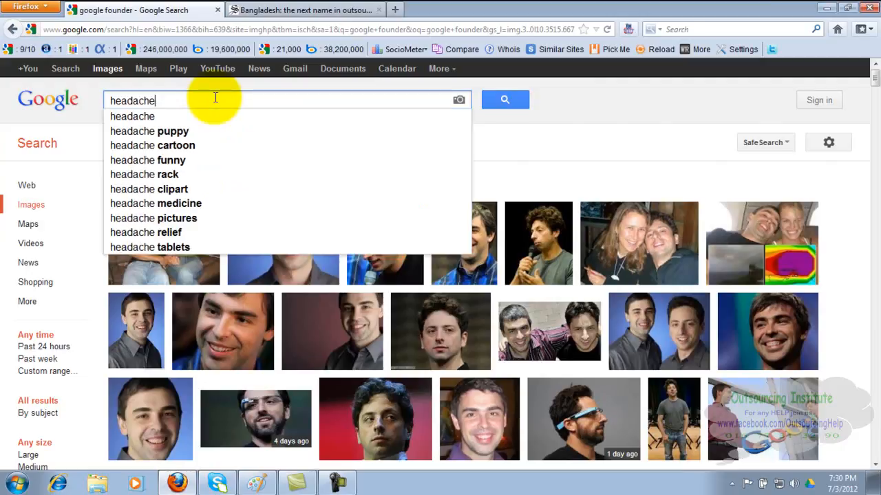
key(Return)
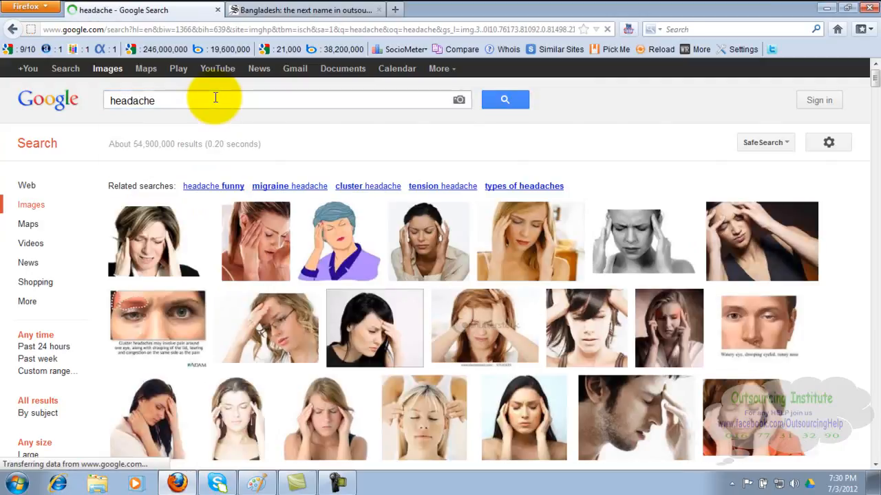
Replace the "headache" query with "stomachache" and run the image search
click(215, 97)
key(BackSpace)
key(BackSpace)
key(BackSpace)
key(BackSpace)
key(BackSpace)
key(BackSpace)
key(BackSpace)
key(BackSpace)
text(sto)
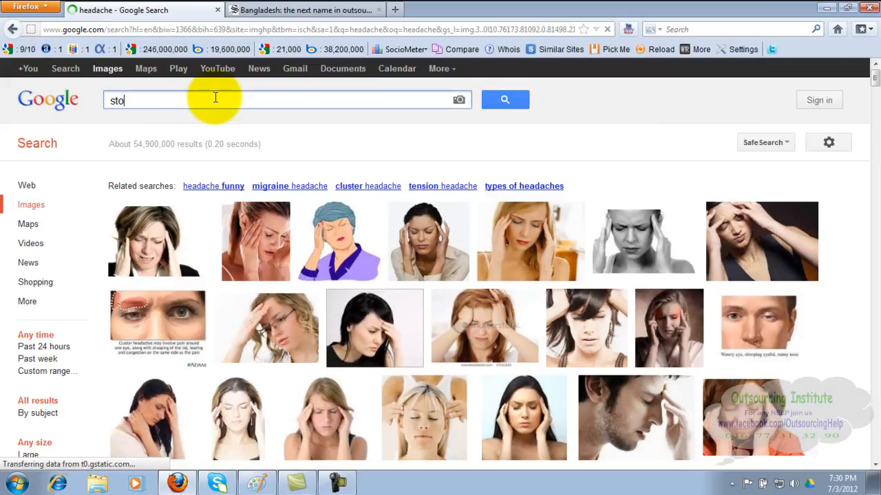
text(machache)
key(Return)
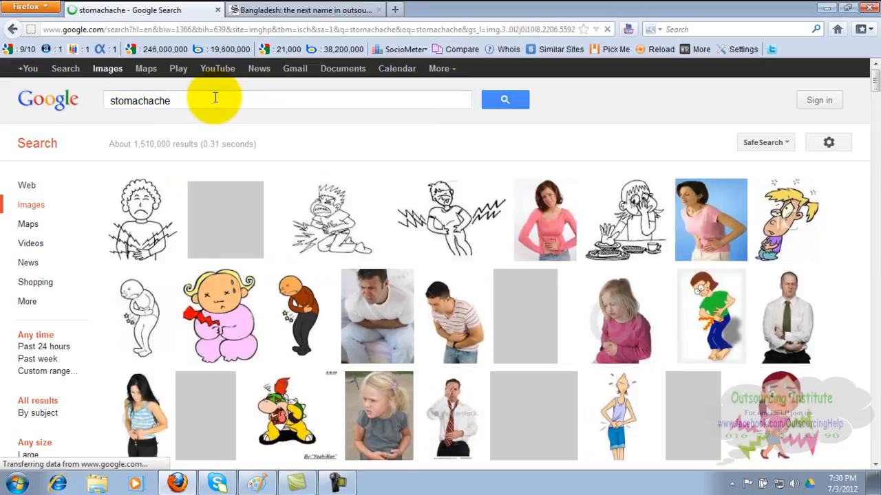
Replace the "stomachache" query with "outsourcing" and run the image search
click(215, 97)
key(BackSpace)
key(BackSpace)
key(BackSpace)
key(BackSpace)
key(BackSpace)
key(BackSpace)
key(BackSpace)
key(BackSpace)
key(BackSpace)
key(BackSpace)
key(BackSpace)
text(outsourcing)
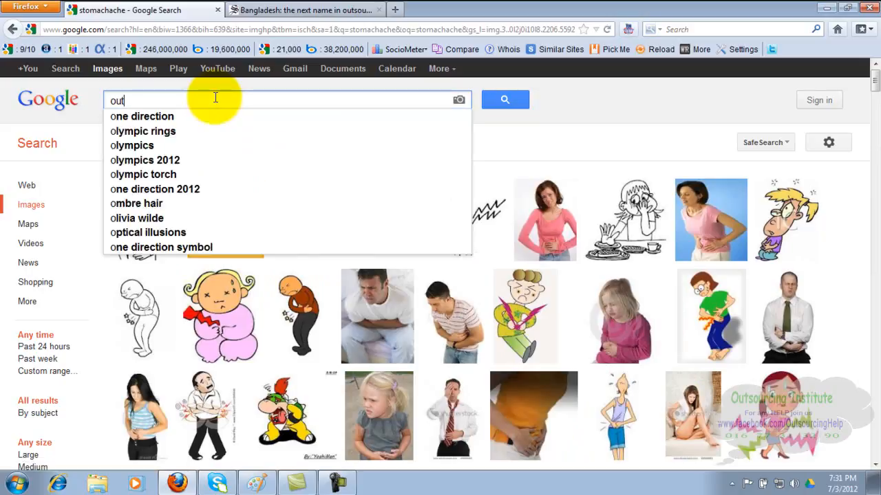
key(Return)
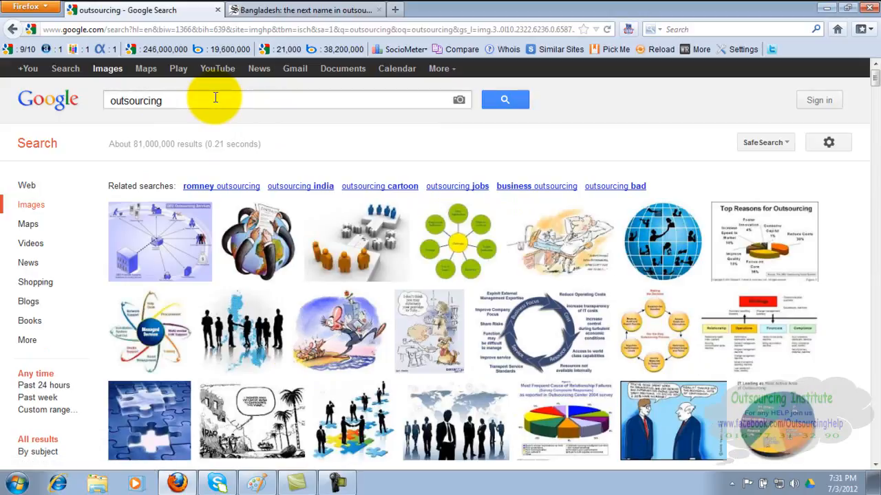
Replace the "outsourcing" query with "history of china" and run the image search
click(215, 98)
key(BackSpace)
key(BackSpace)
key(BackSpace)
key(BackSpace)
key(BackSpace)
key(BackSpace)
key(BackSpace)
key(BackSpace)
key(BackSpace)
key(BackSpace)
key(BackSpace)
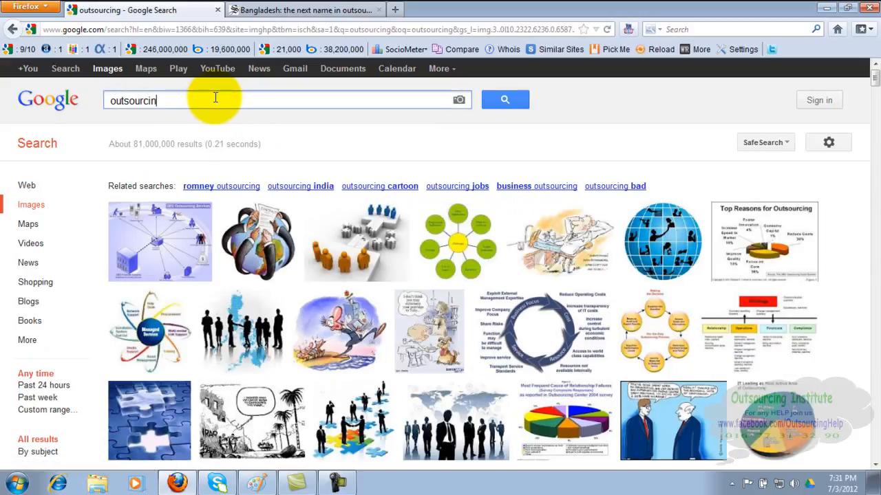
text(hist)
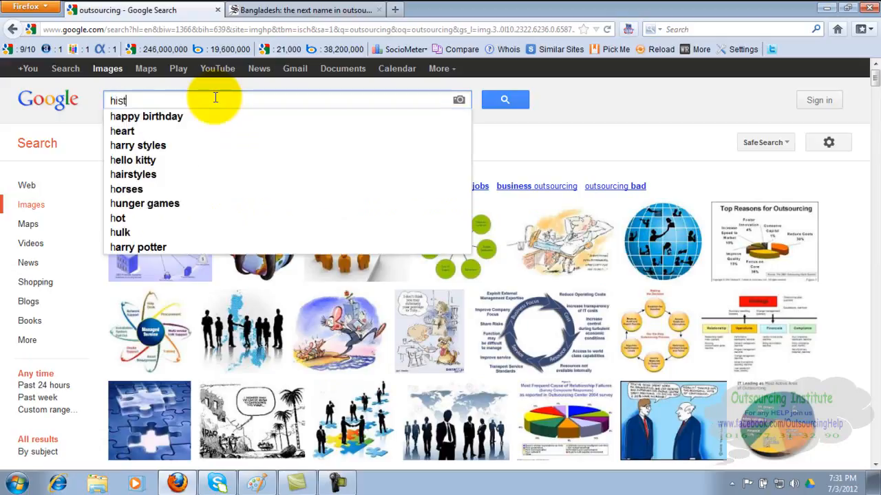
text(ory of china)
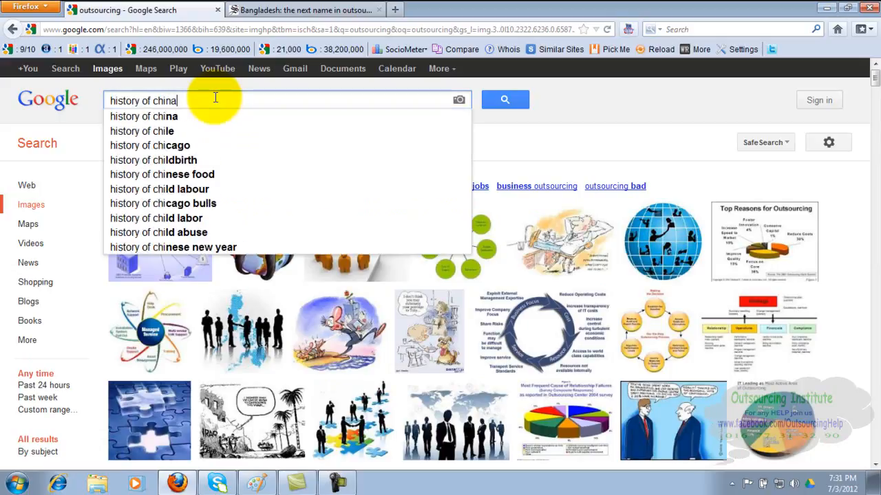
key(Return)
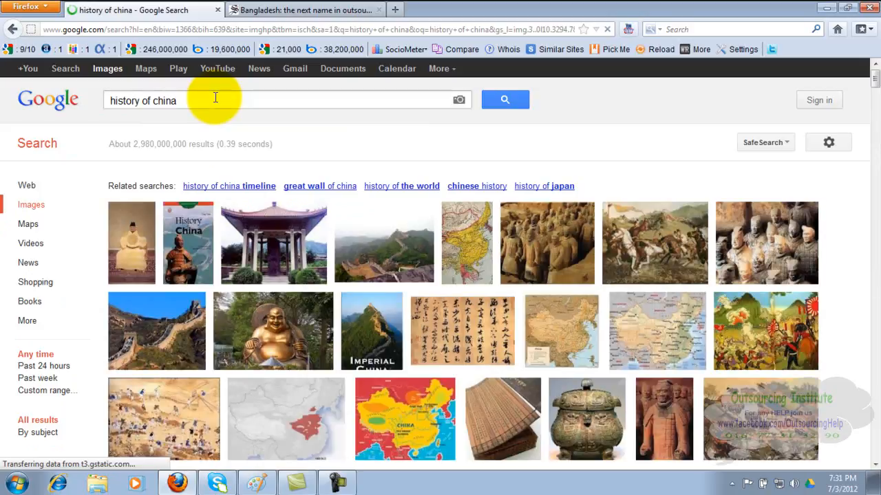
Leave the "history of china" query as entered and switch to the Image Search notes in Paint
click(216, 97)
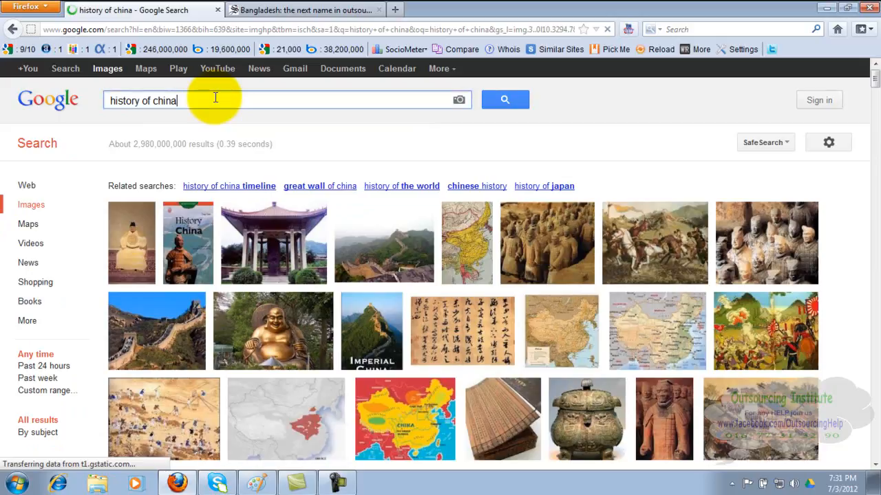
double_click(215, 98)
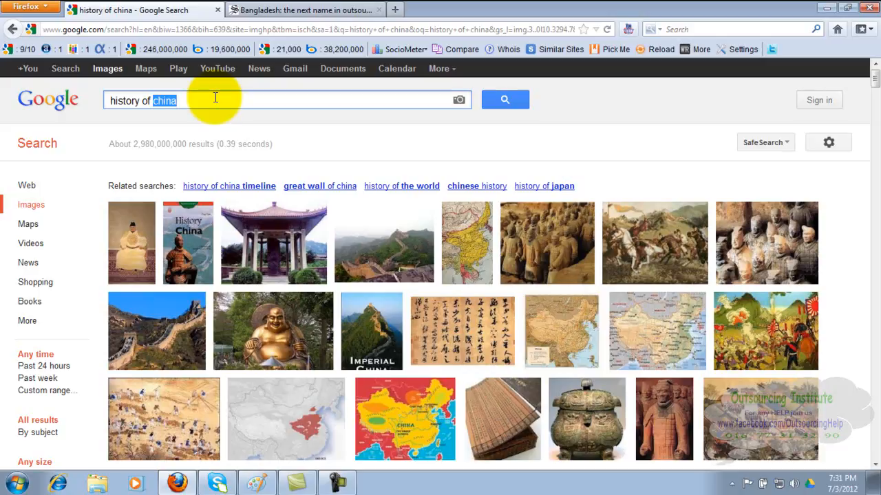
click(215, 98)
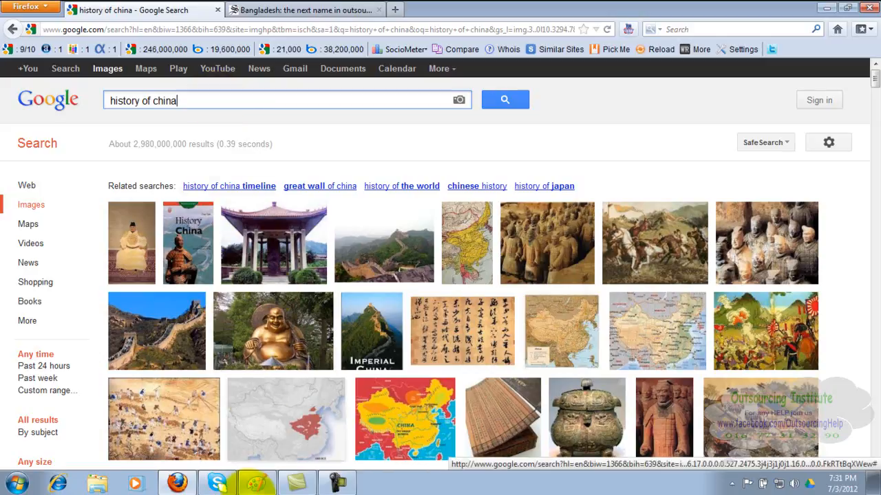
click(257, 484)
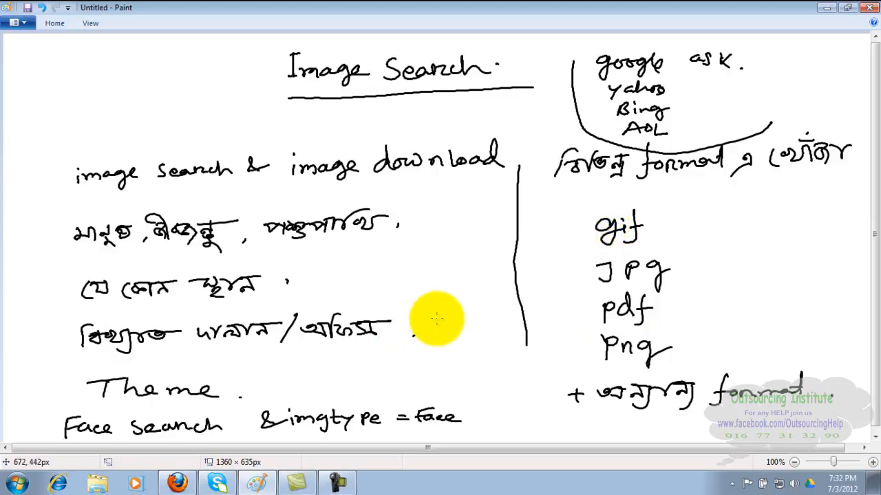
Switch back to Firefox, replace the "history of china" query with "monalisa" and run the image search
click(178, 483)
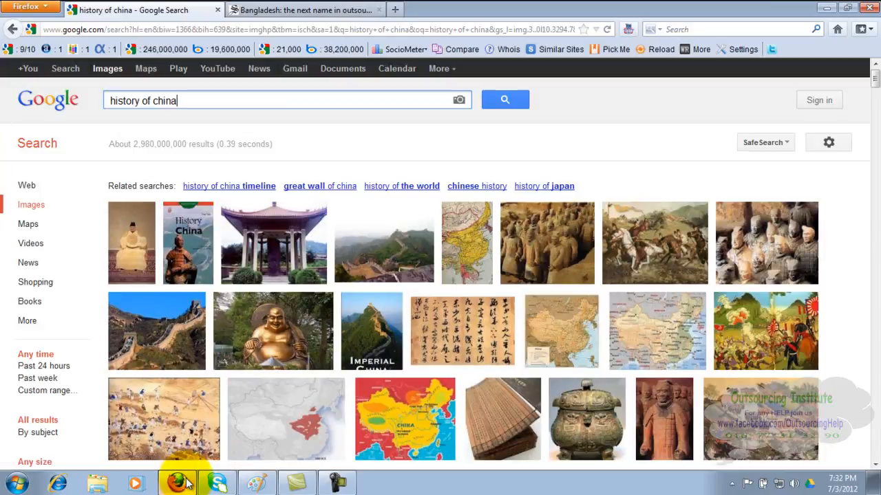
key(BackSpace)
key(BackSpace)
key(BackSpace)
key(BackSpace)
key(BackSpace)
key(BackSpace)
key(BackSpace)
key(BackSpace)
key(BackSpace)
key(BackSpace)
key(BackSpace)
key(BackSpace)
key(BackSpace)
key(BackSpace)
key(BackSpace)
key(BackSpace)
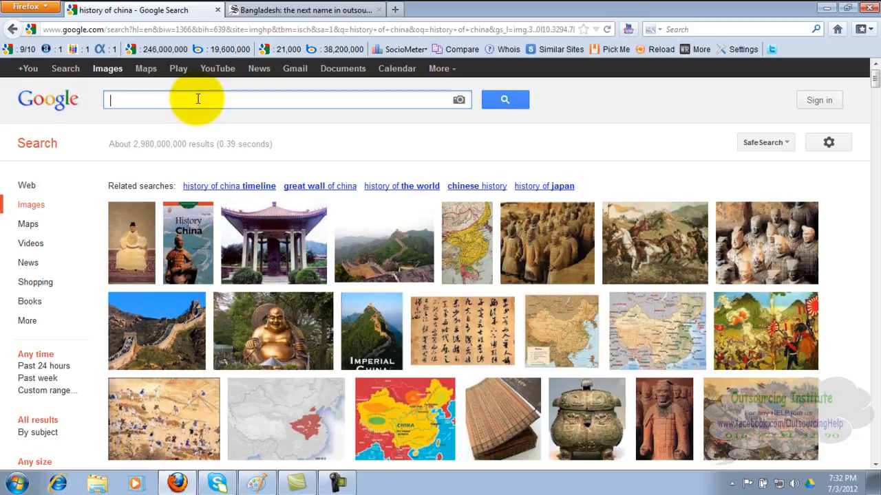
text(mona)
text(a)
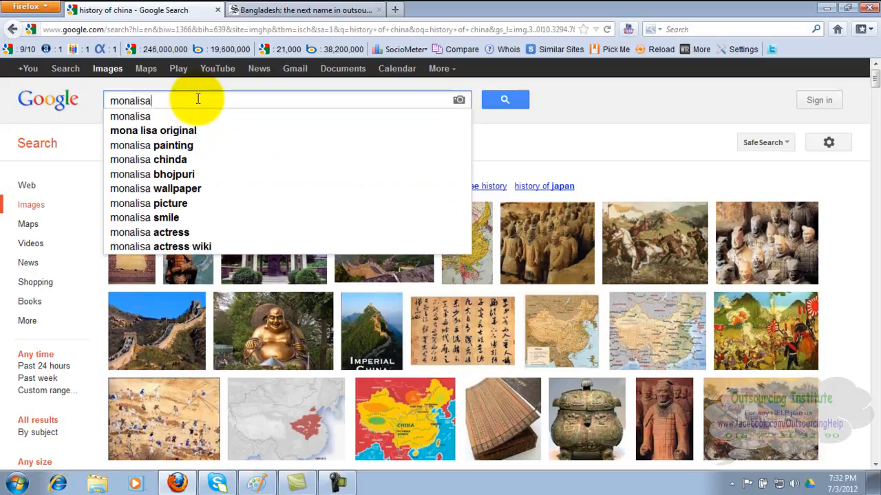
key(Return)
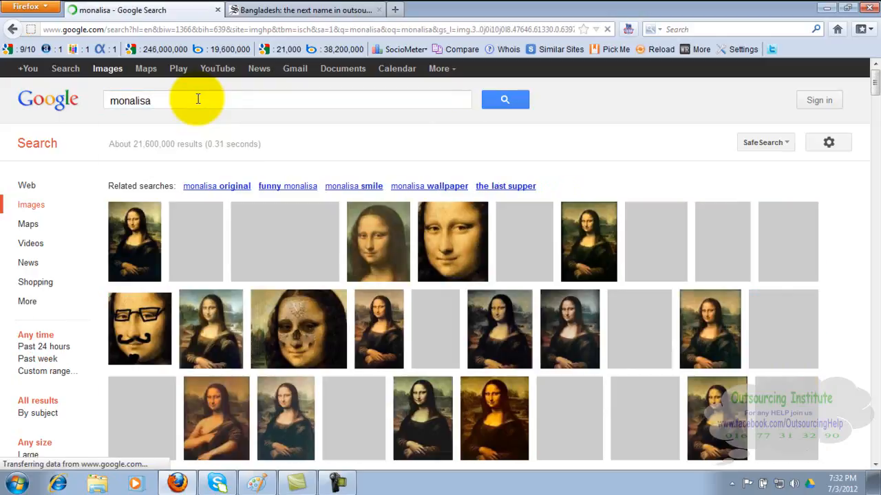
click(197, 99)
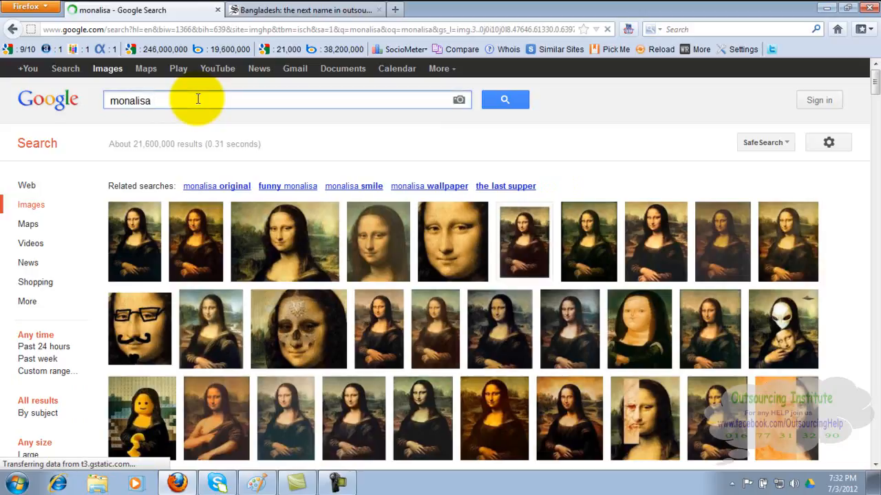
text(jif)
key(Return)
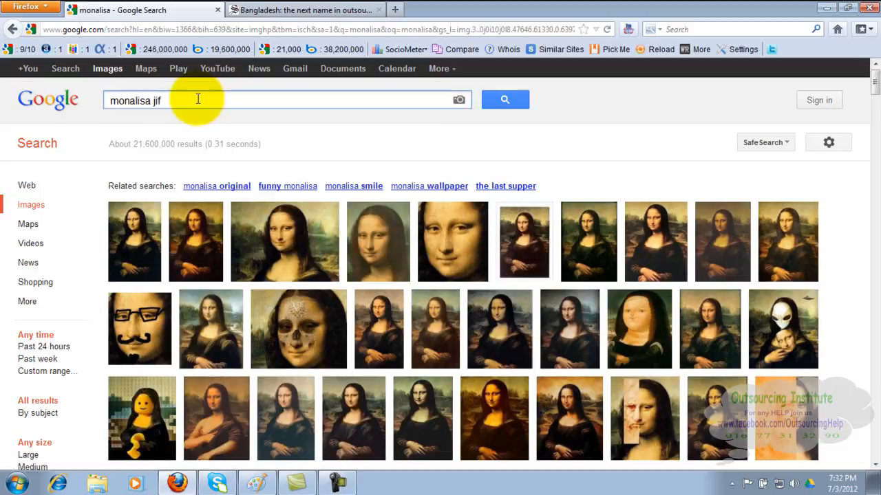
key(BackSpace)
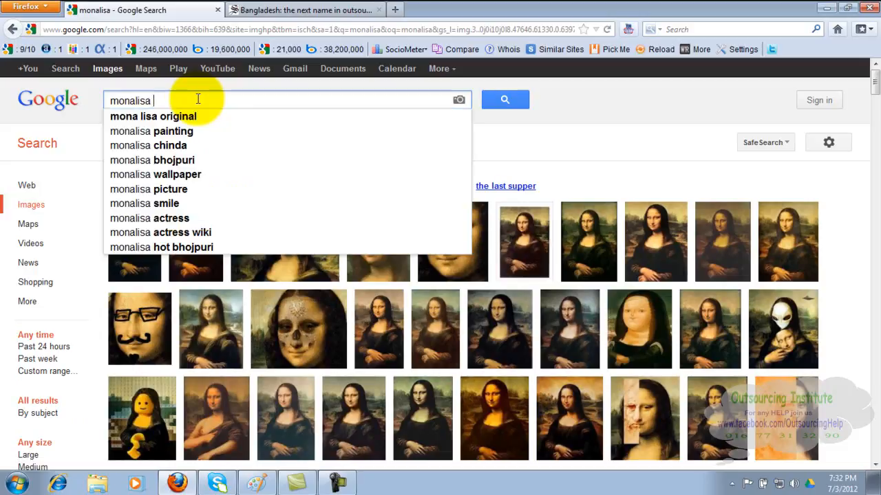
Check the format list in the Paint notes and run the Firefox image search for "monalisa gif"
click(256, 484)
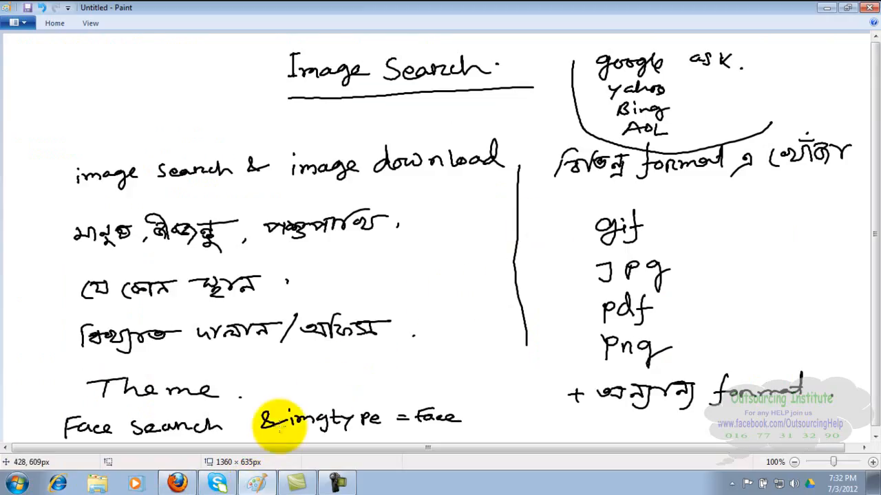
click(177, 483)
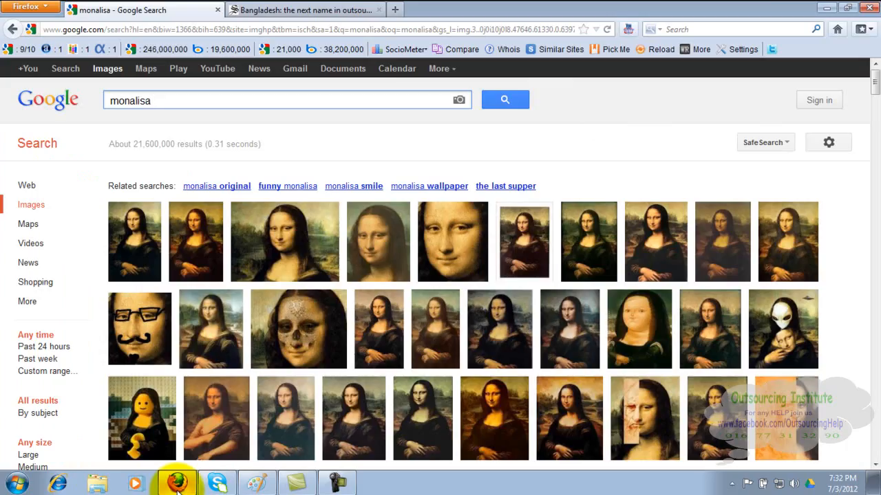
text(f)
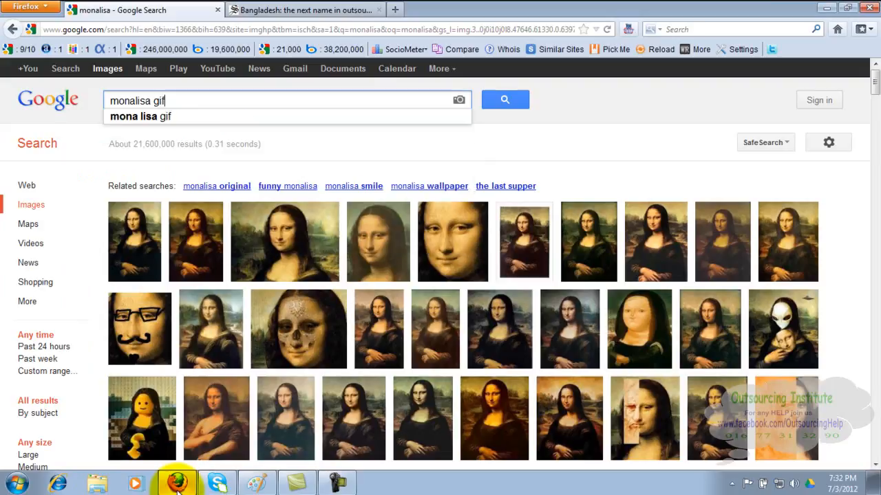
key(Return)
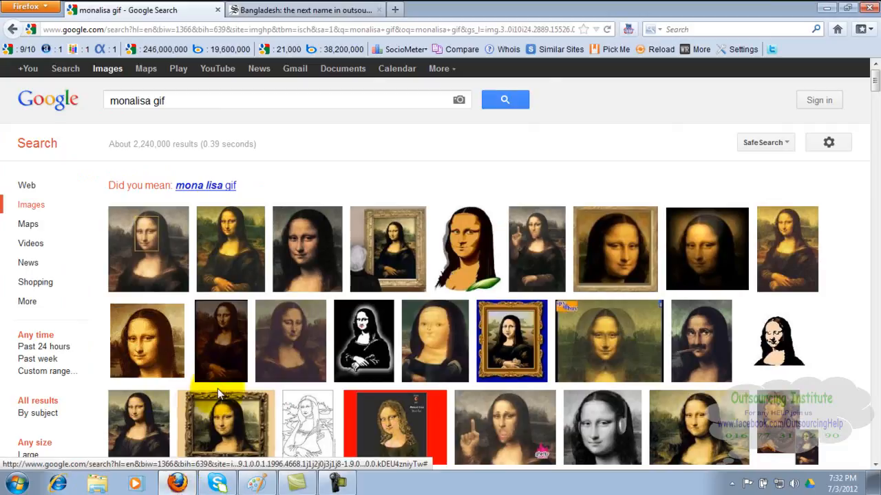
Open the framed, finger-raising and winking Mona Lisa GIF images one by one, returning to the results after each
click(397, 259)
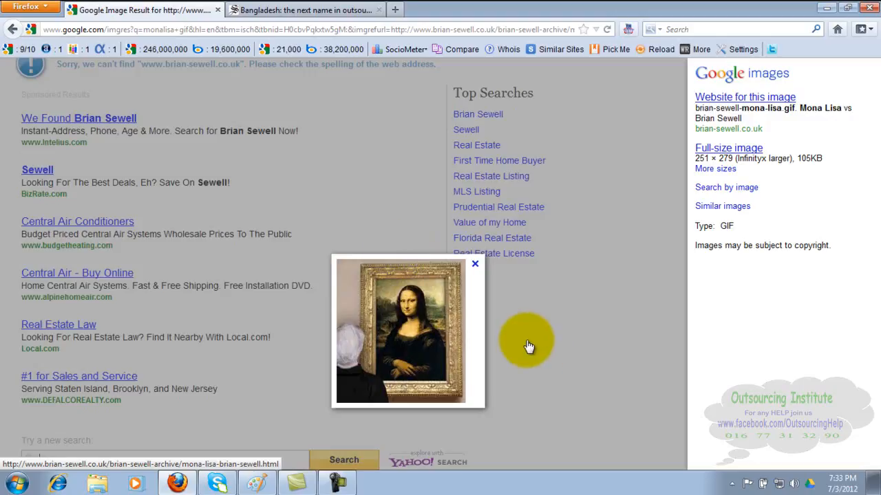
click(14, 28)
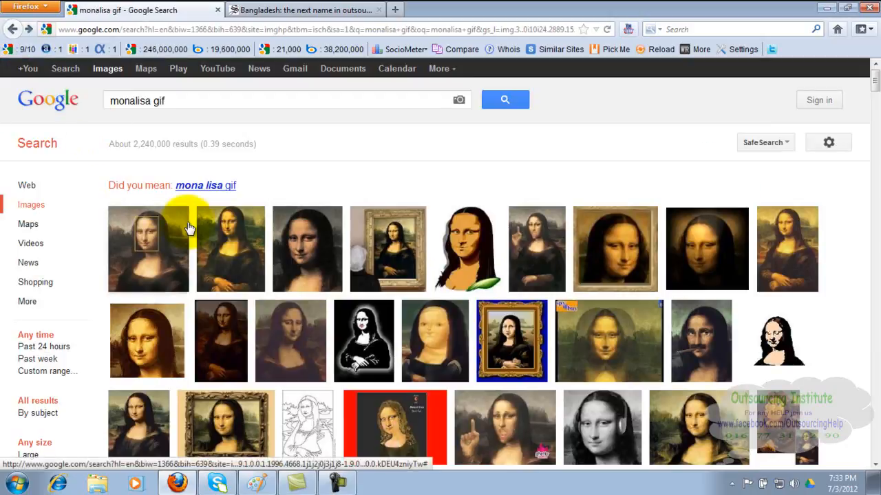
click(524, 262)
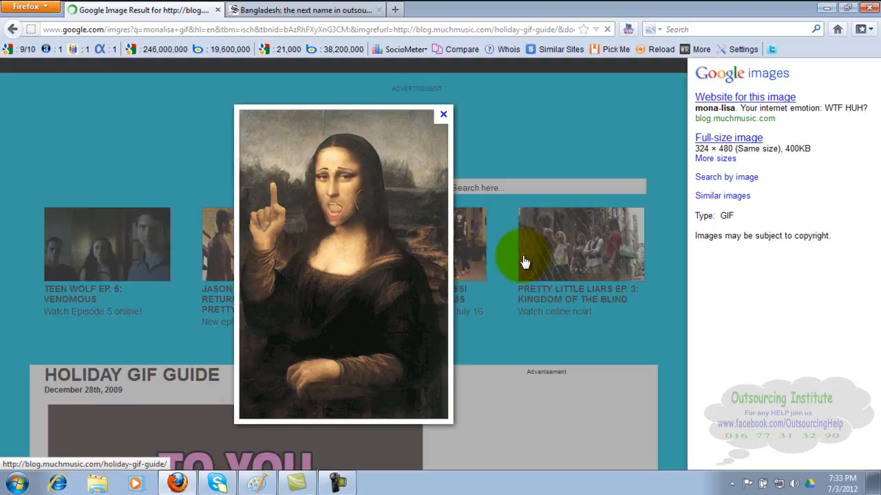
click(14, 29)
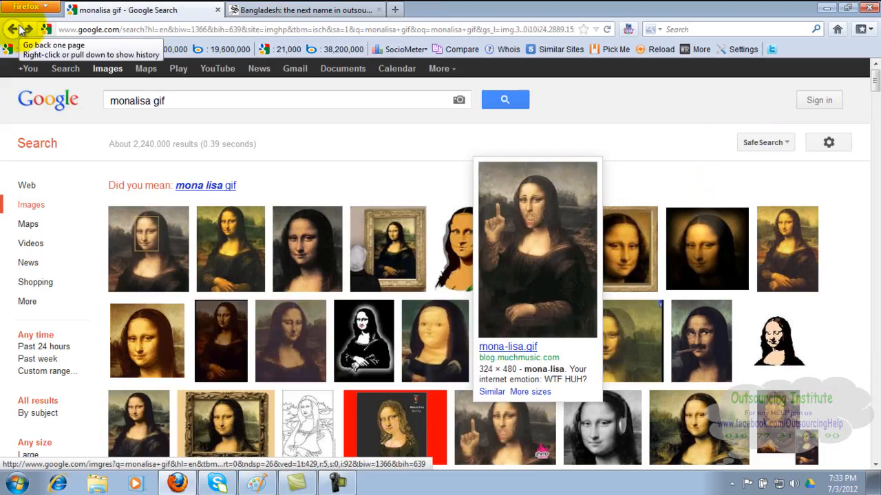
click(222, 101)
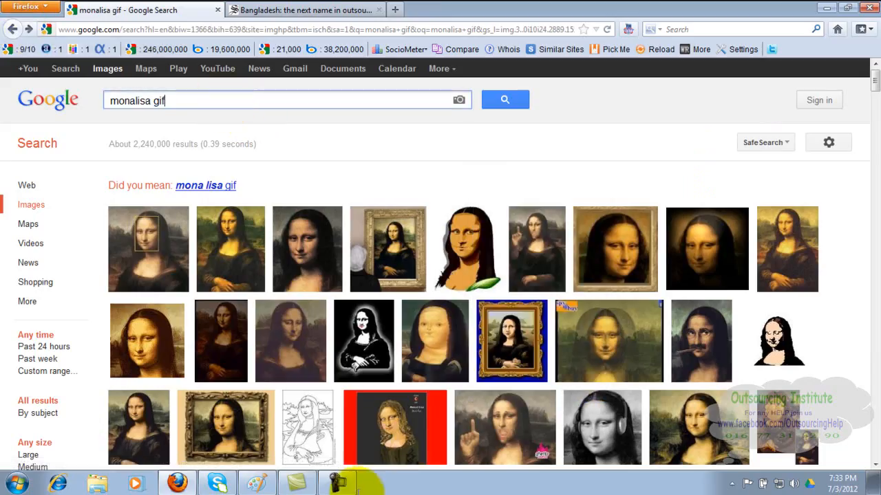
click(339, 487)
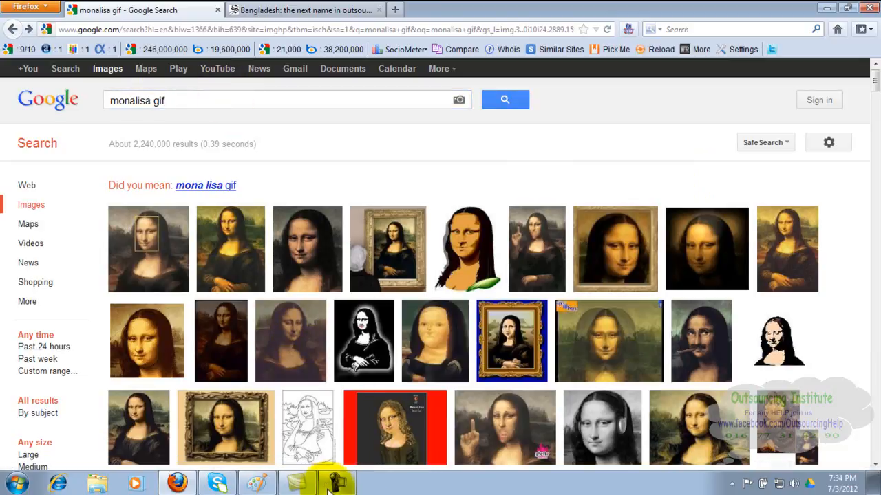
click(311, 248)
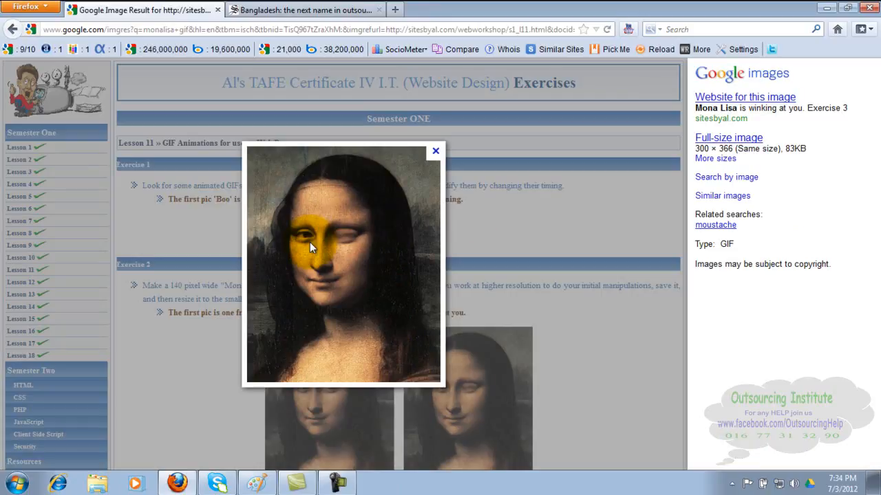
click(12, 31)
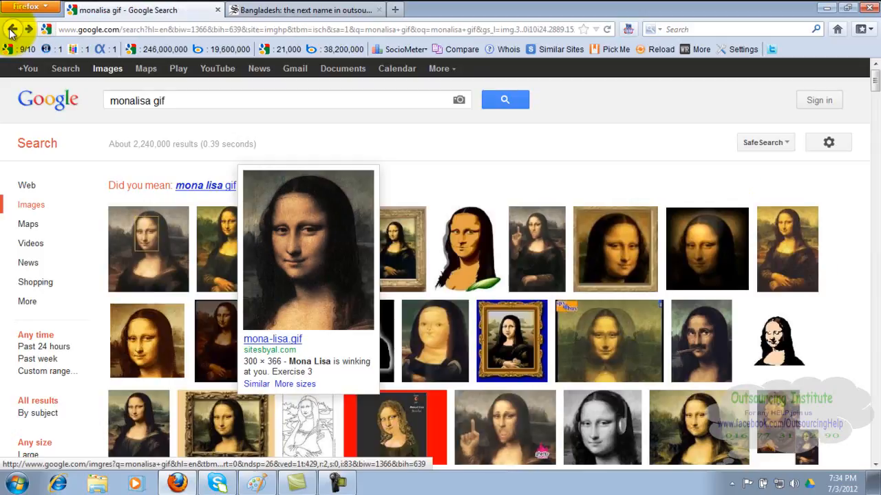
Change the format word in the query so it reads "monalisa jpg" and run the image search
click(225, 97)
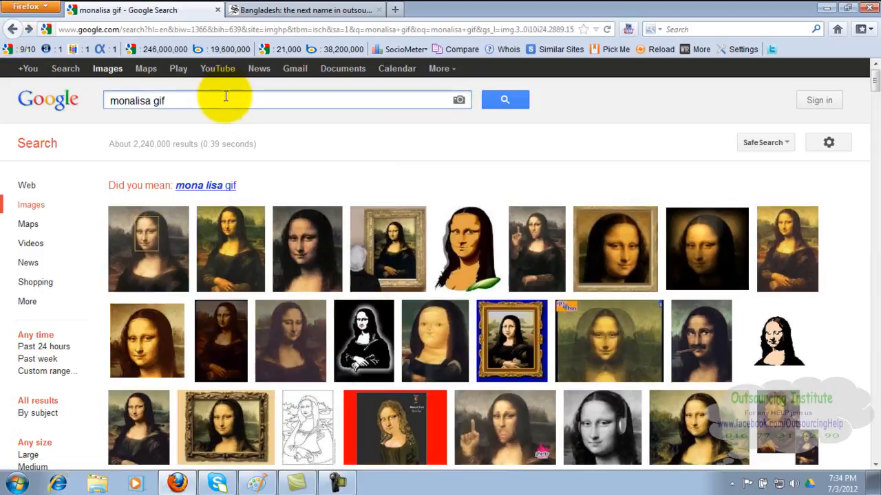
text(jpg)
key(Return)
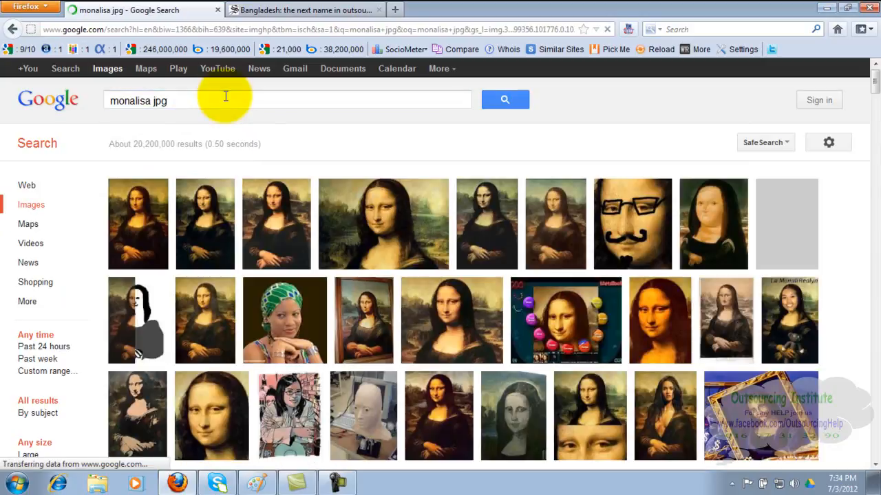
Change the query to "monalisa png" and run the image search
click(225, 96)
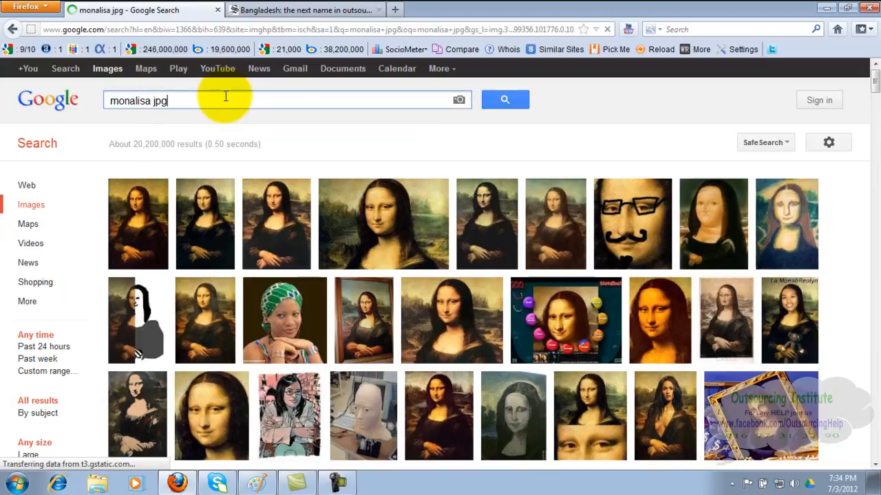
text(p)
key(Return)
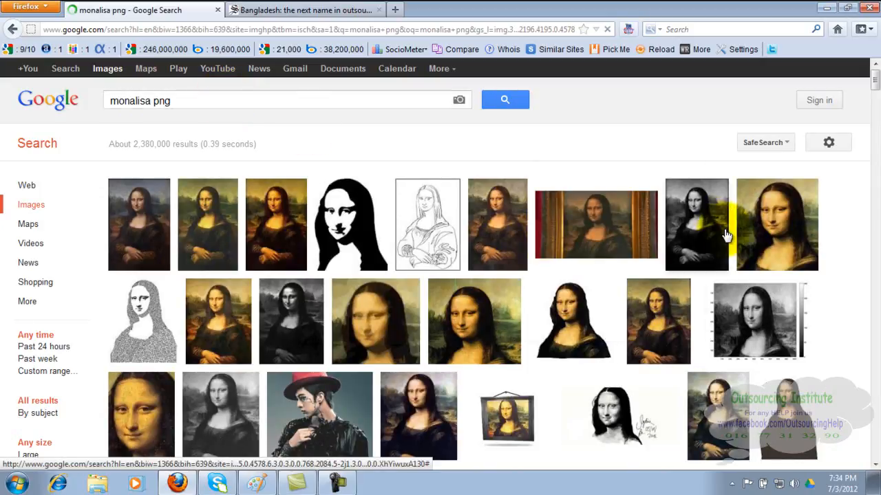
Open the neoformix.com Mona Lisa PNG image to view its details and return to the search results
click(772, 238)
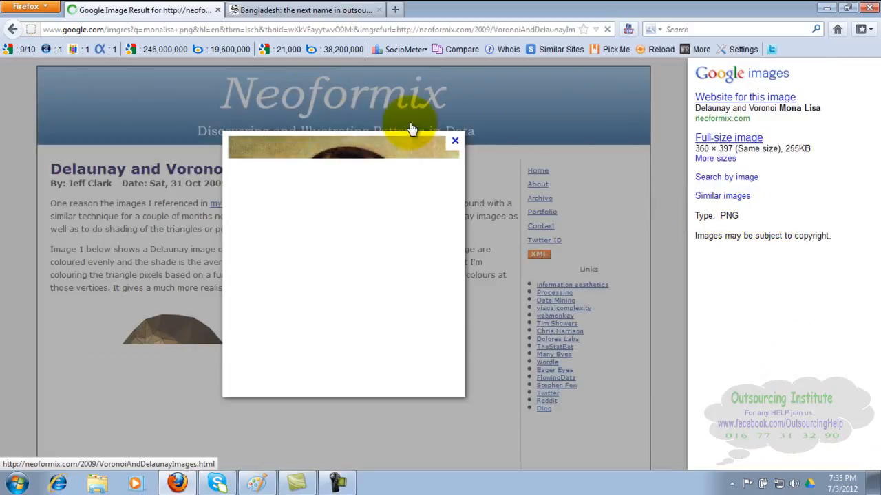
click(13, 31)
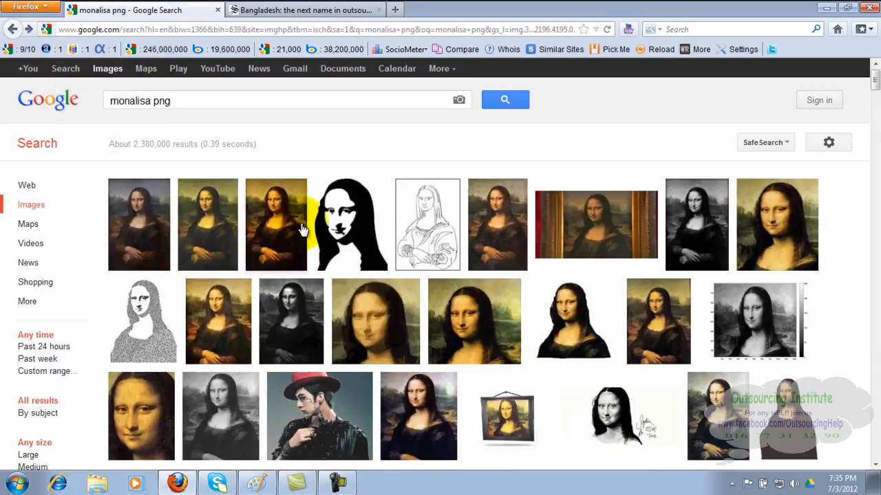
mouse_move(287, 219)
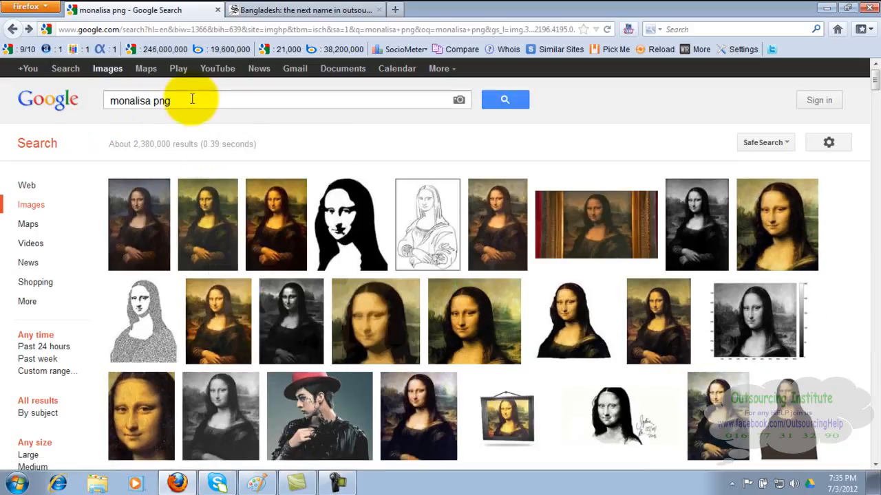
click(256, 484)
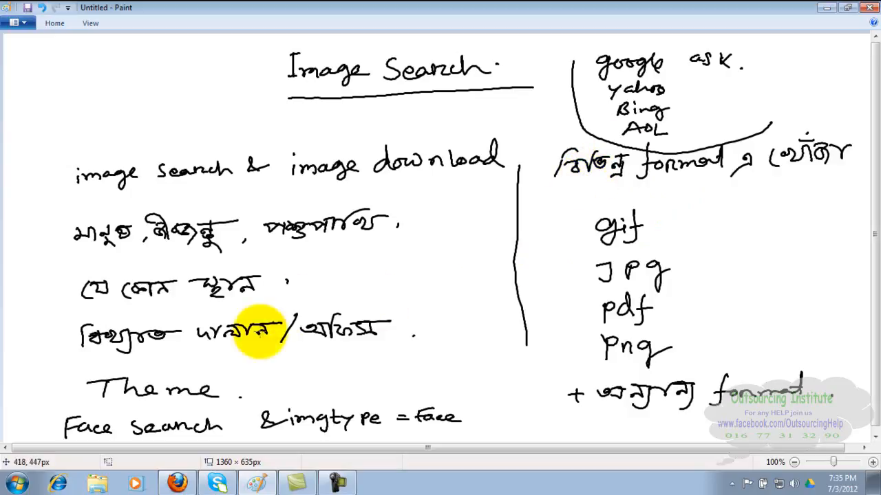
click(176, 481)
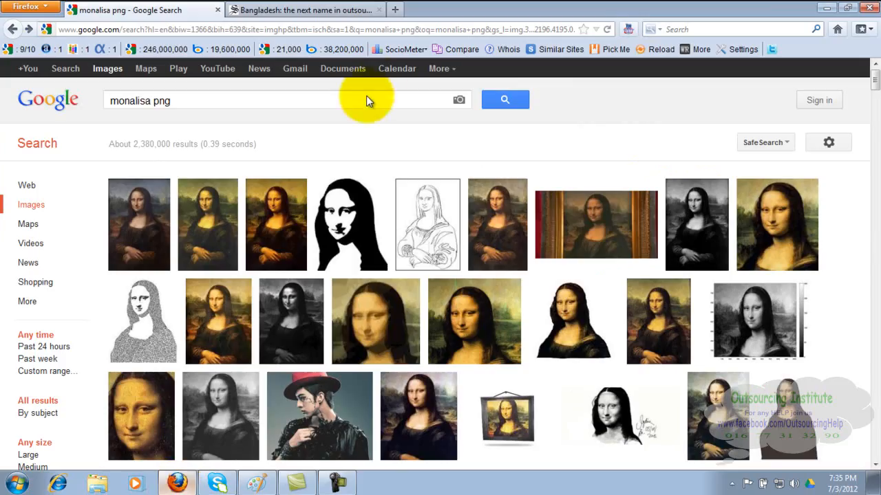
click(394, 11)
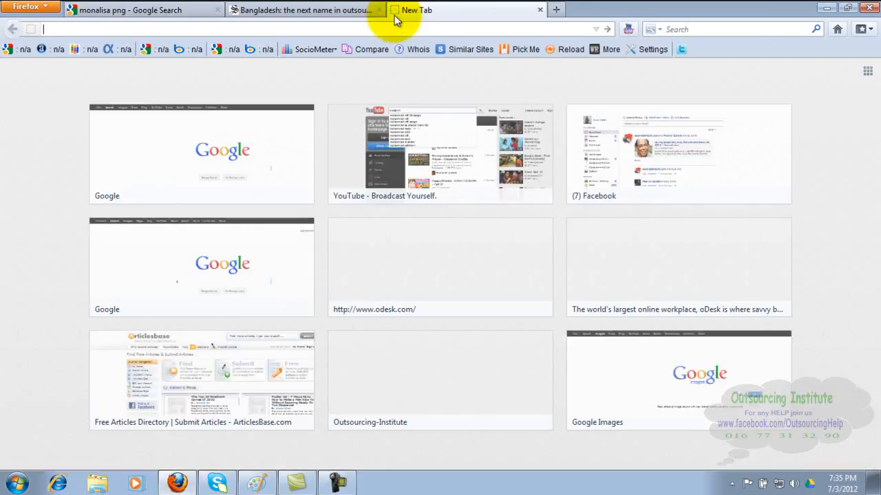
text(www.yahoo.)
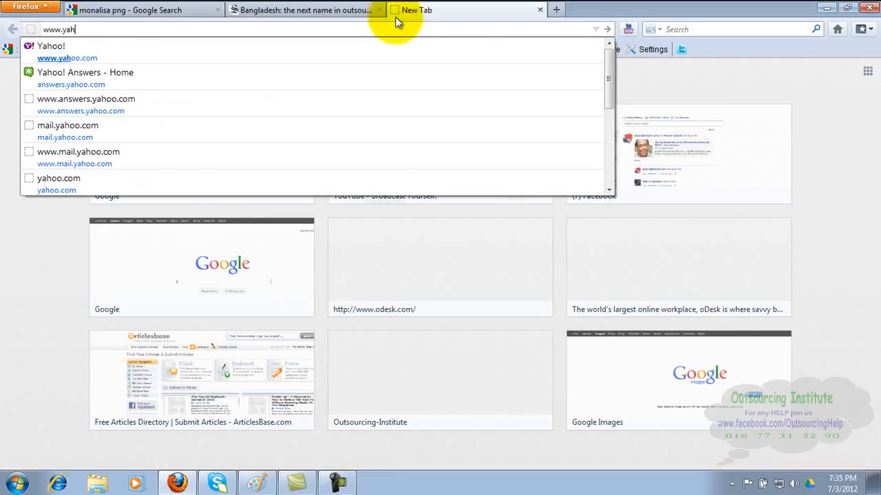
key(Return)
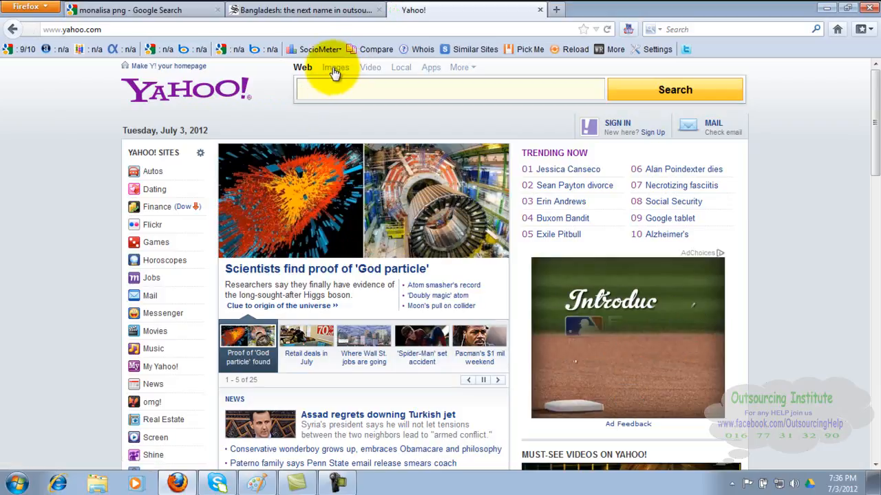
click(556, 10)
text(www.google.com)
key(Return)
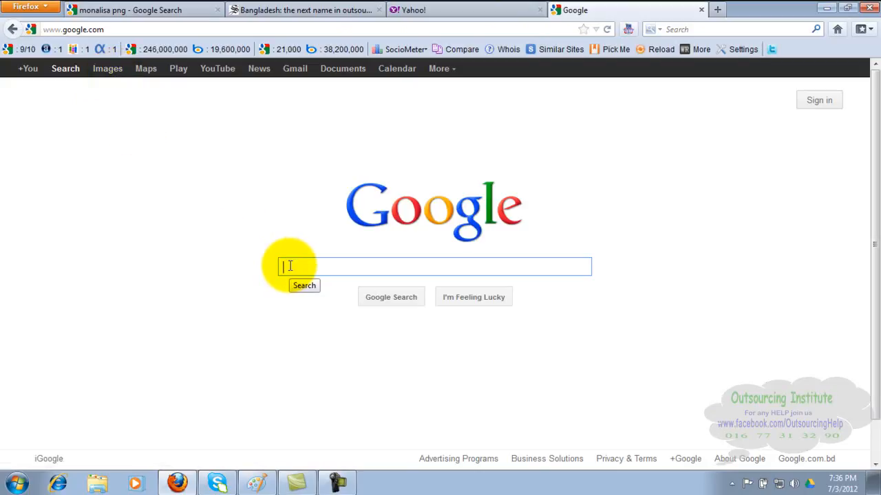
Search Google for "images of monalisa" and look through the web results
text(mages)
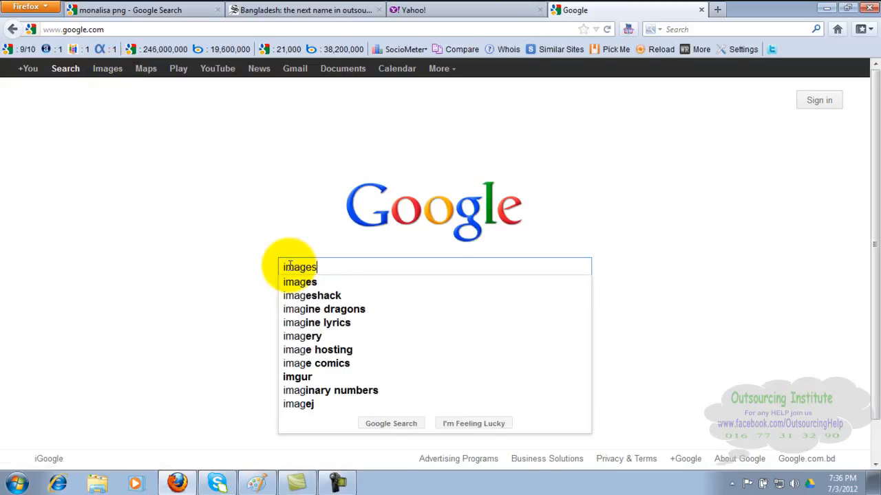
text( of mo)
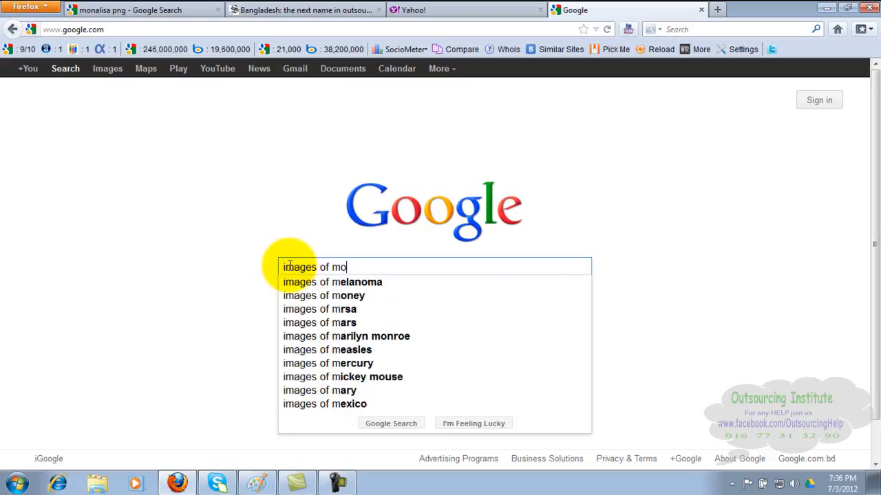
text(nalisa)
key(BackSpace)
key(BackSpace)
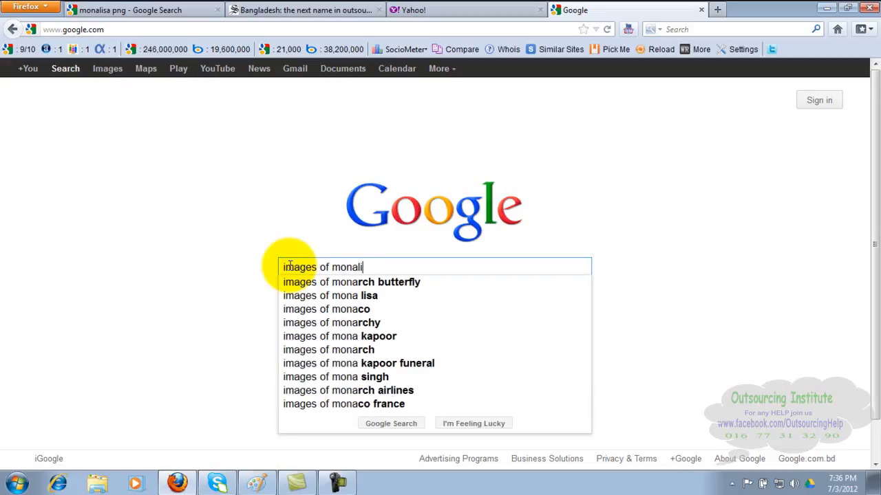
text(sa)
key(Return)
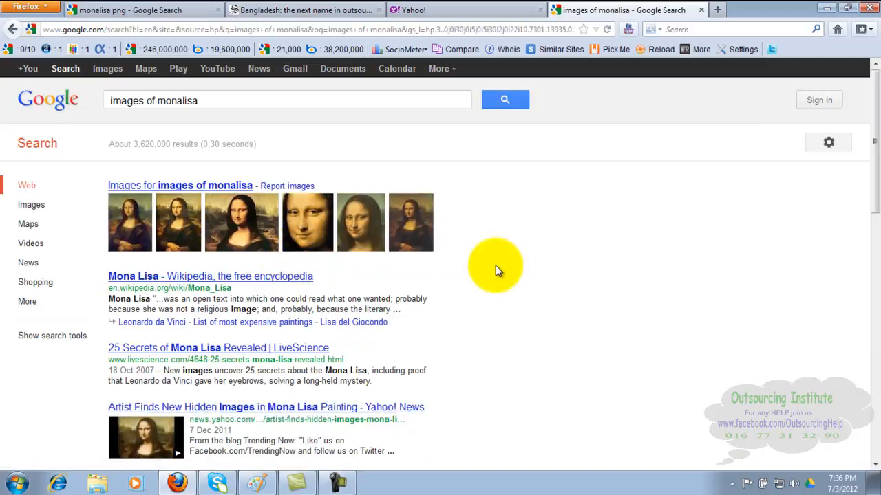
click(876, 467)
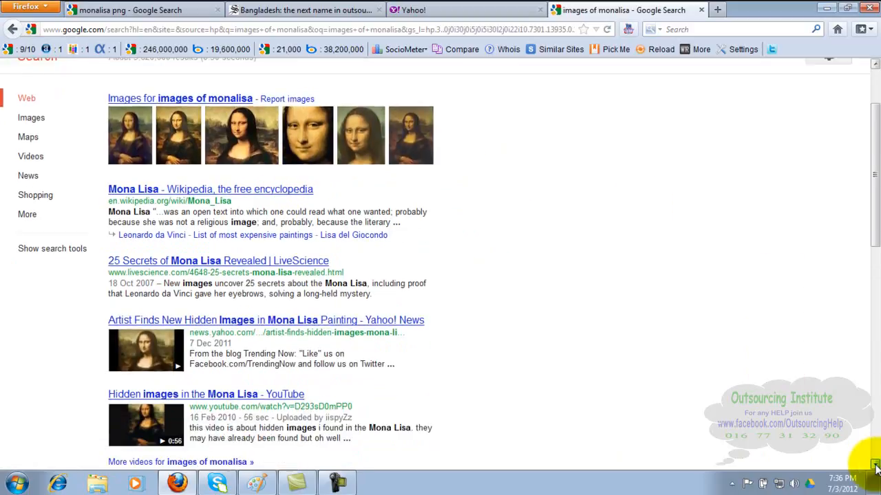
click(876, 467)
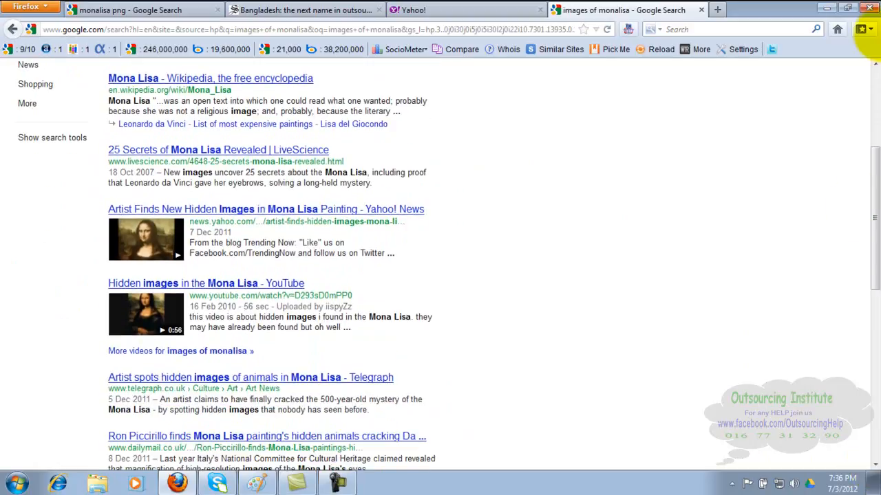
click(877, 103)
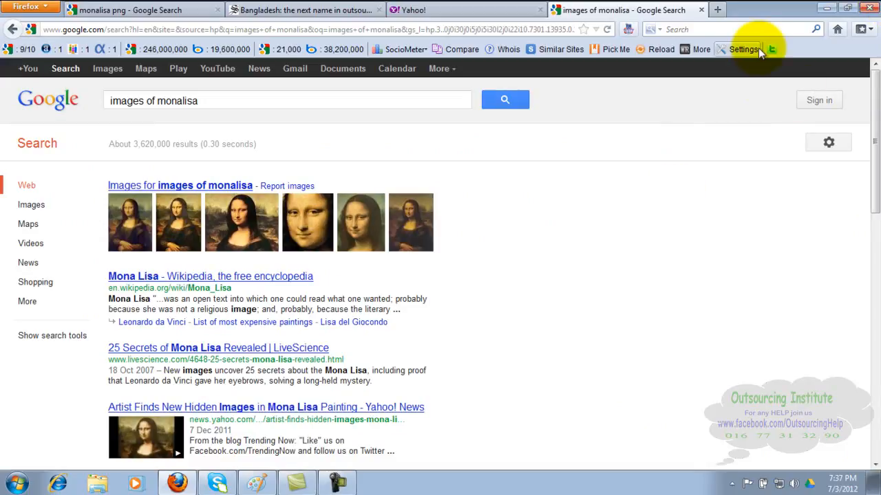
click(720, 11)
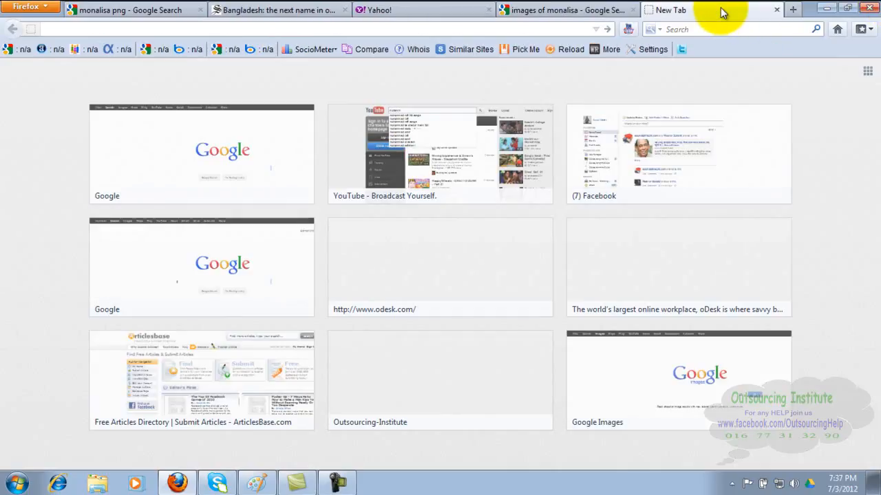
text(www.bing.c)
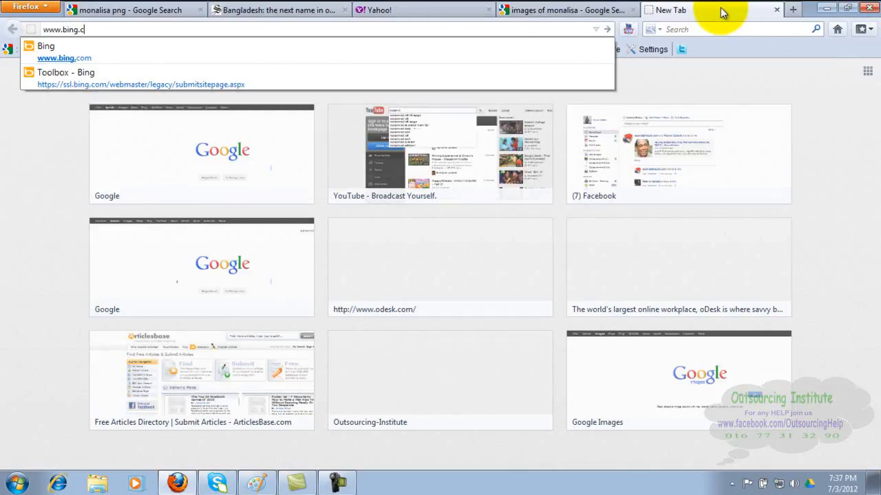
text(om)
key(Return)
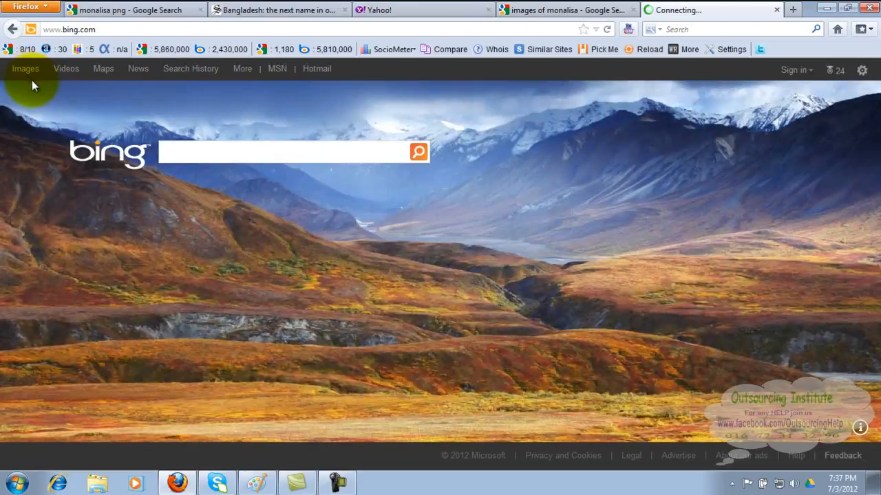
mouse_move(28, 73)
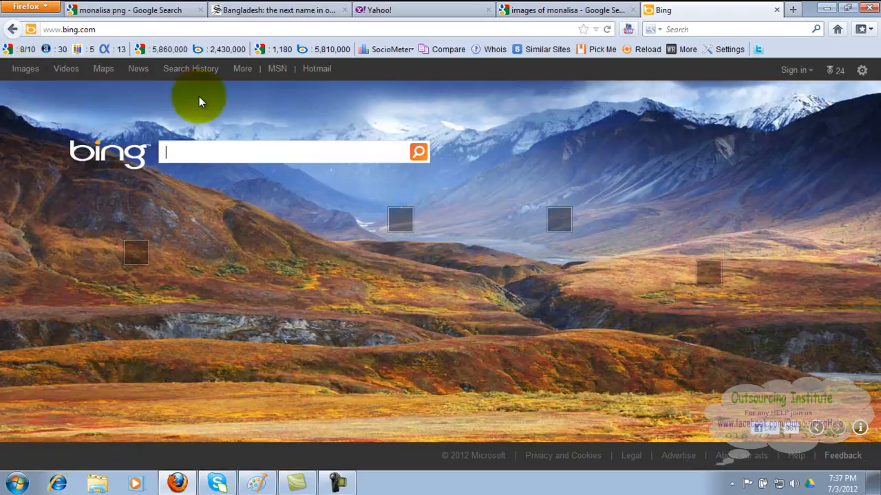
click(27, 71)
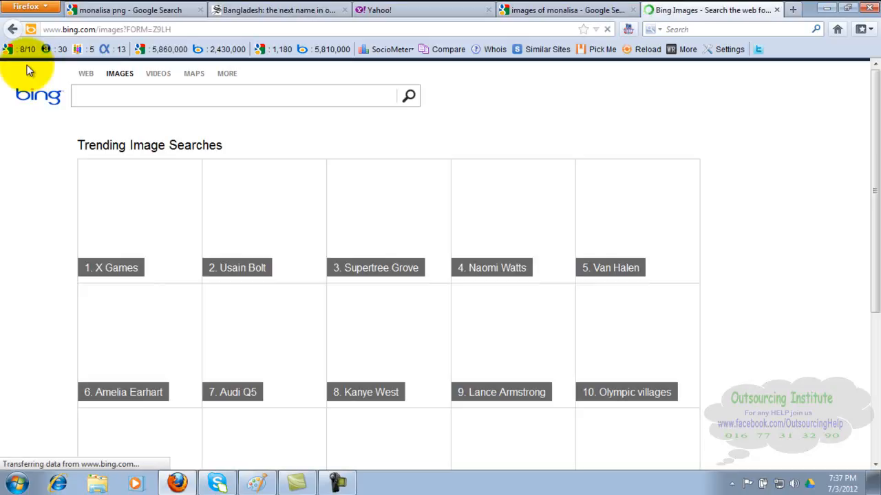
Run a Bing image search for "monalisa" and browse the resulting pictures
click(114, 100)
text(monalisa)
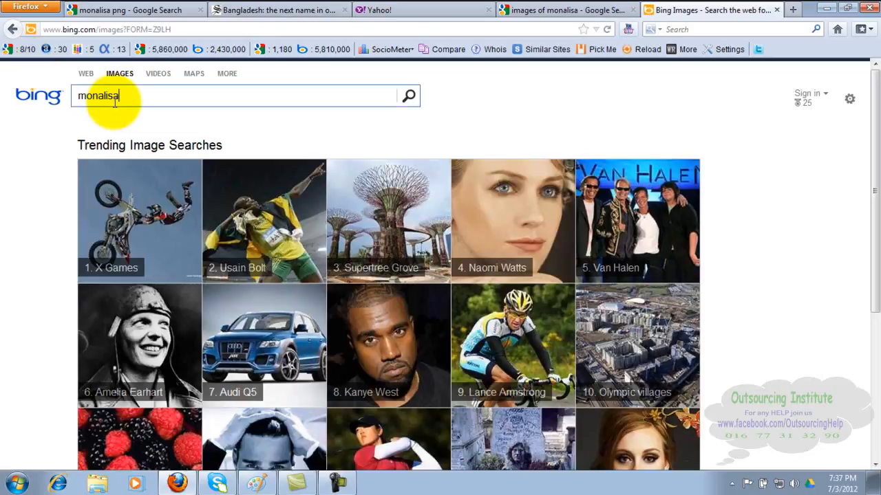
key(Return)
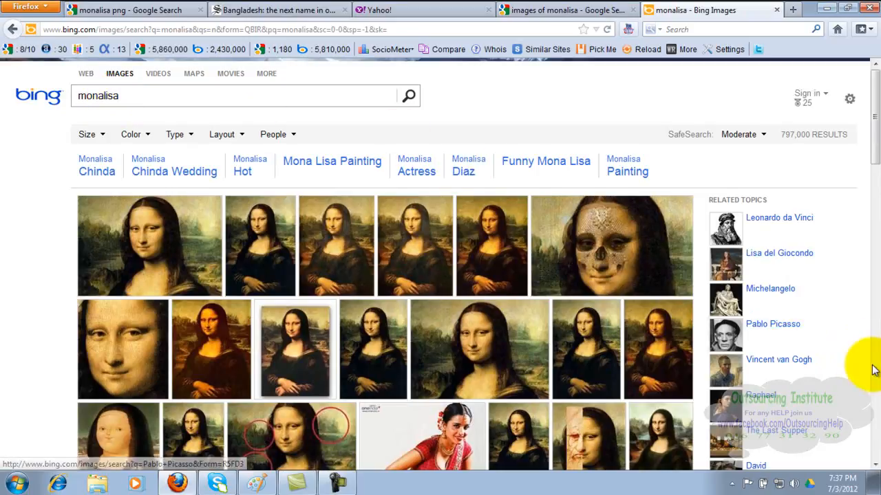
click(875, 405)
click(874, 405)
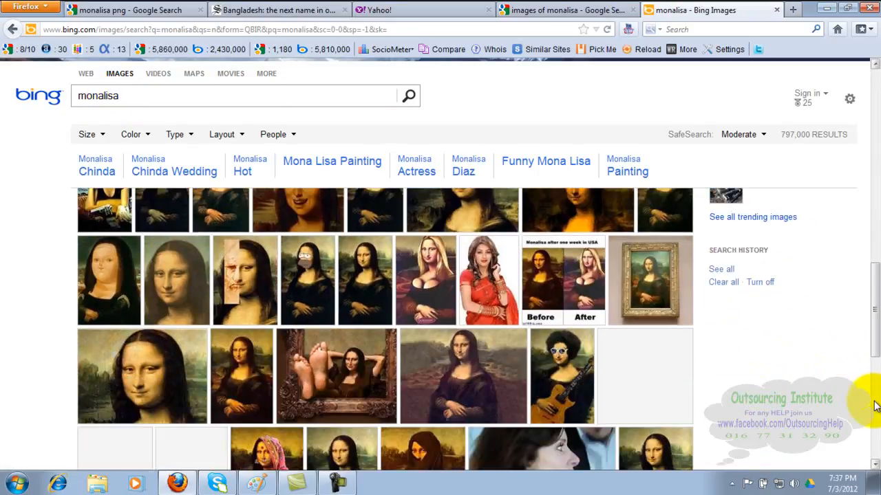
click(874, 117)
click(874, 117)
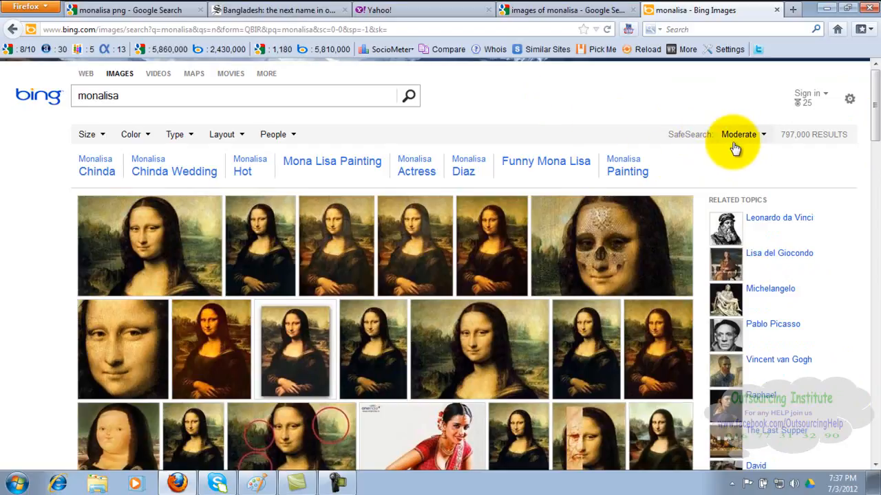
Apply the Strict SafeSearch level to the monalisa image results and switch SafeSearch to Off
click(763, 139)
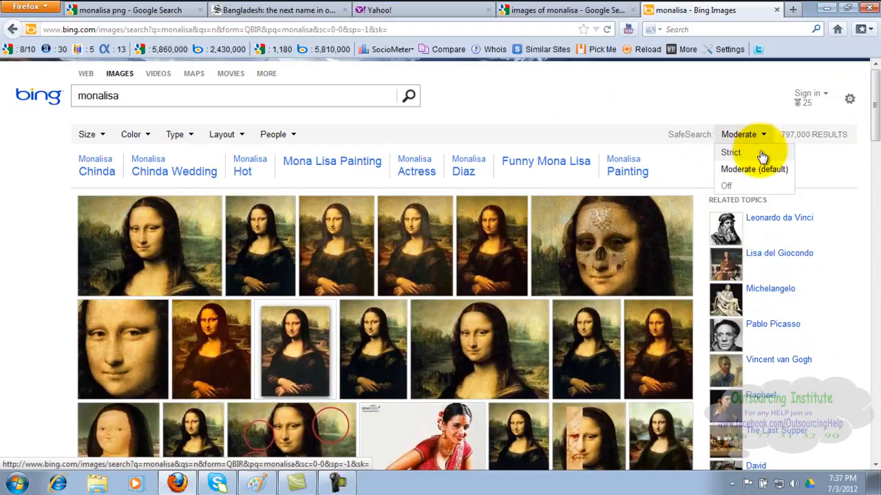
click(763, 154)
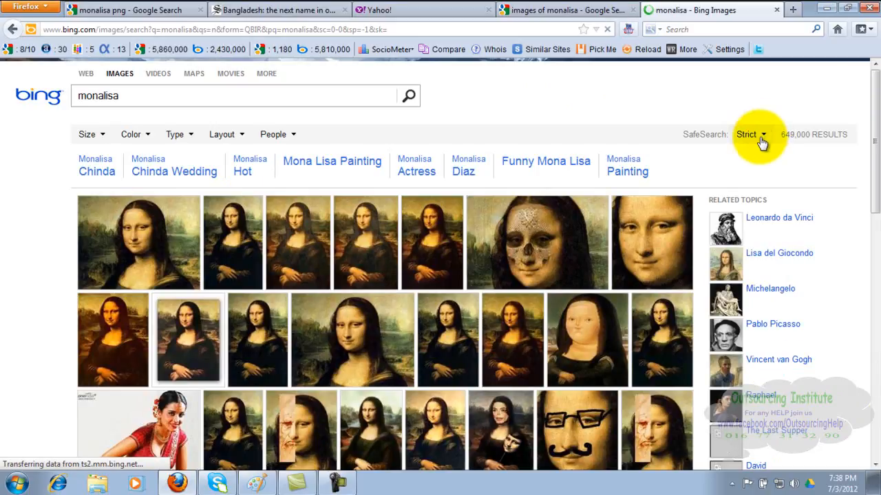
click(762, 142)
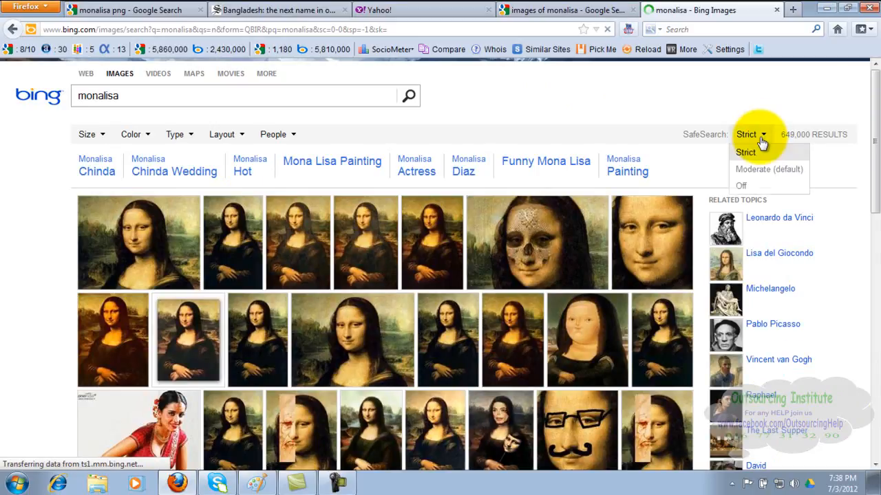
click(741, 186)
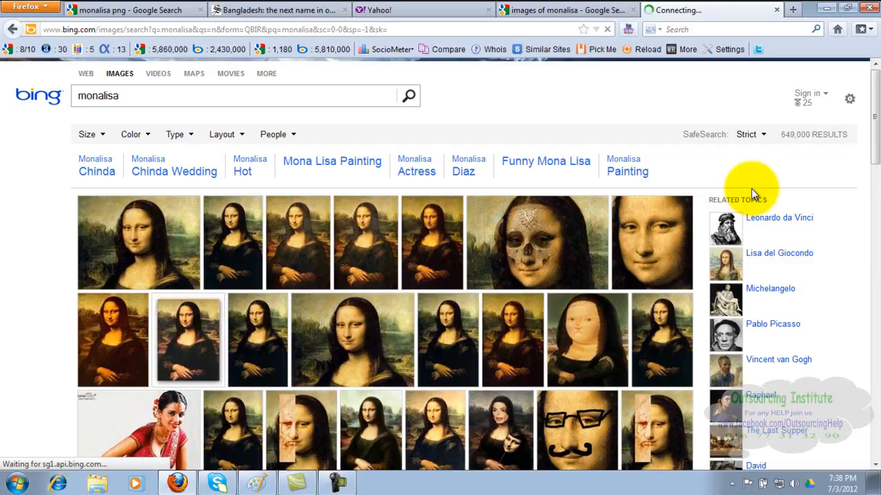